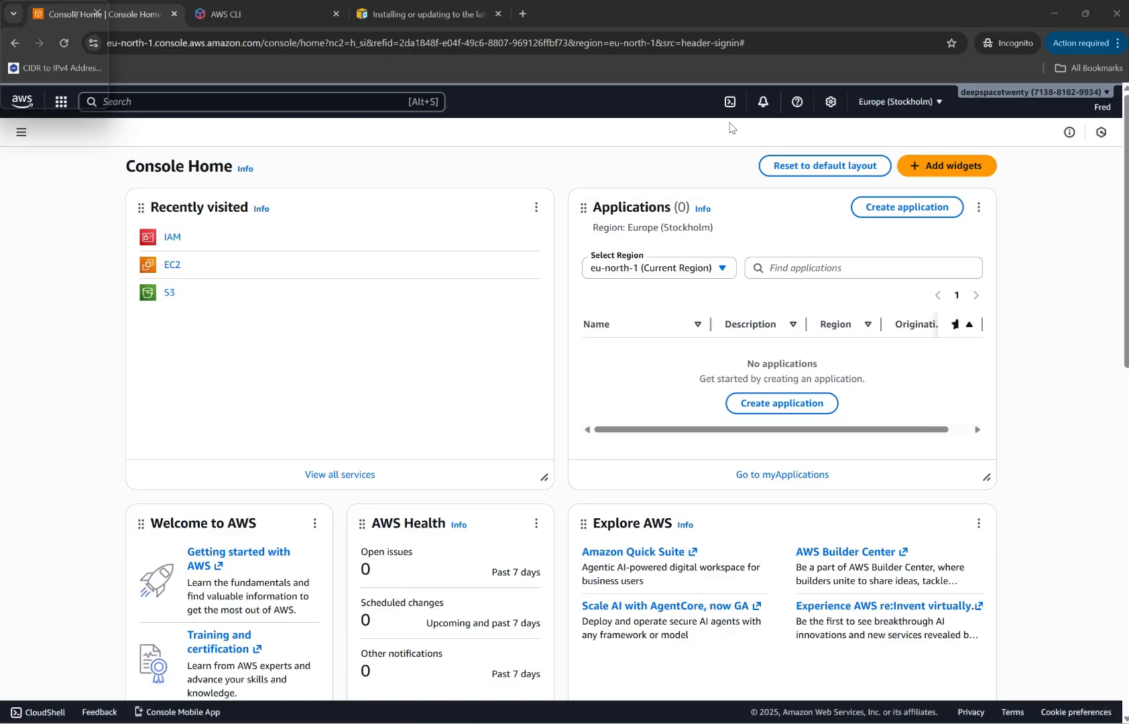
Open CloudShell in the AWS console, and switch to the Windows PowerShell window.
click(727, 102)
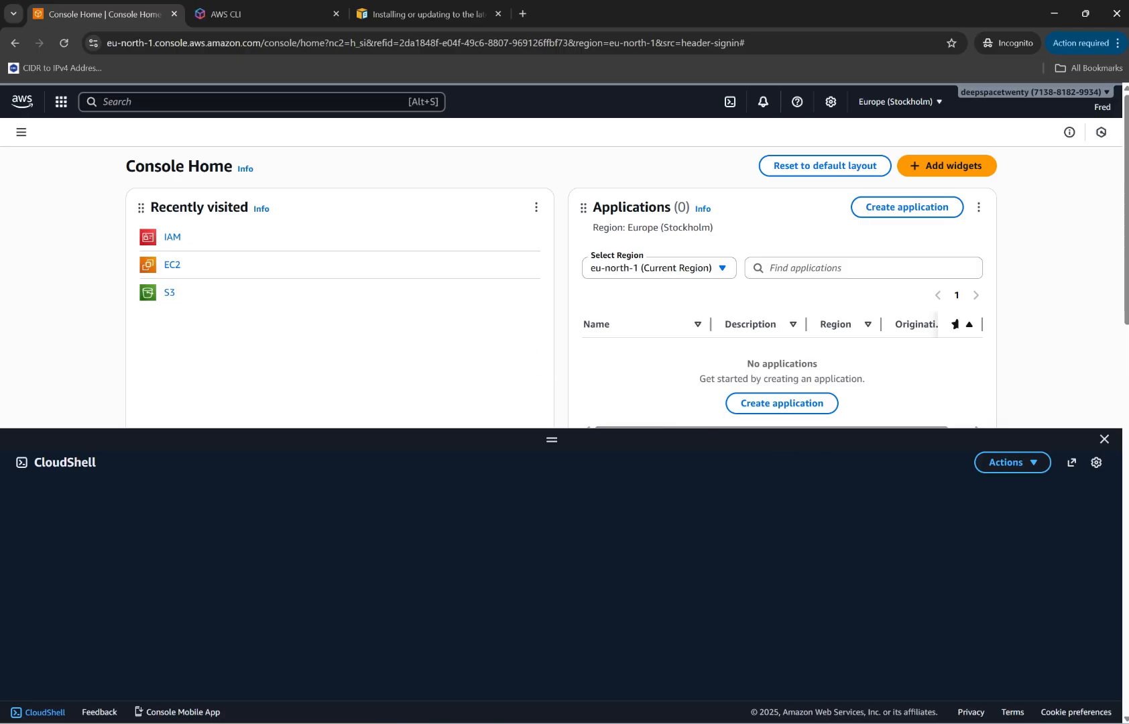
click(778, 693)
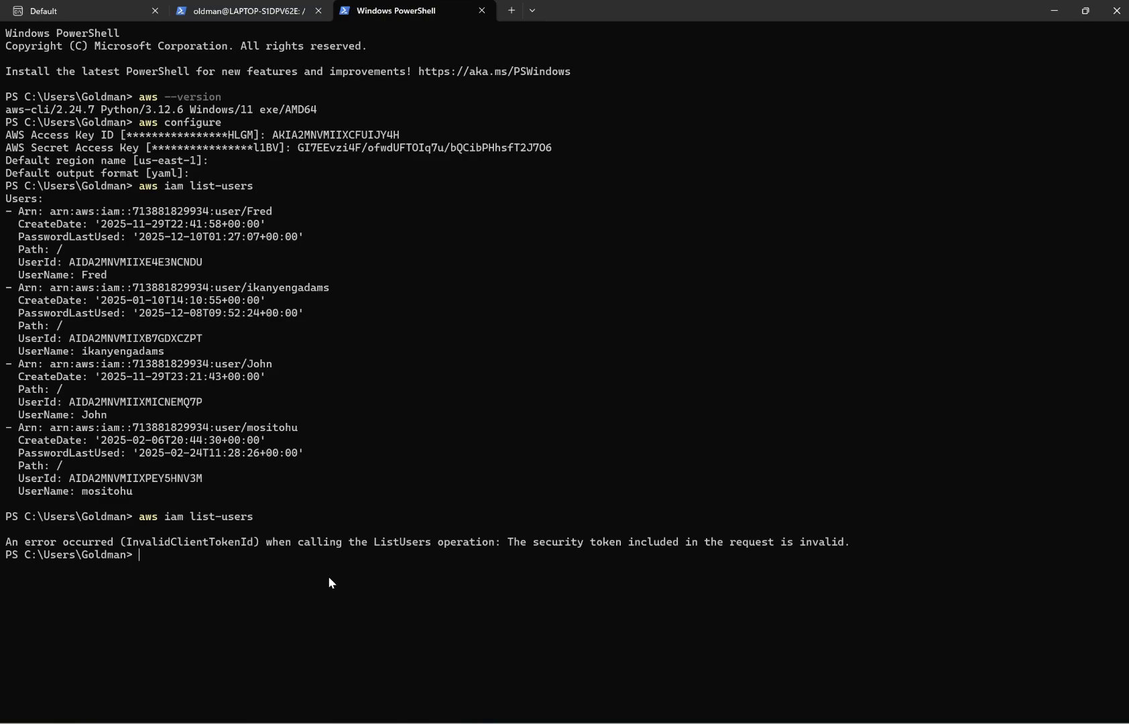
Run aws configure again, keeping the stored access key ID, secret access key, default region and output format.
key(Up)
key(Up)
key(Return)
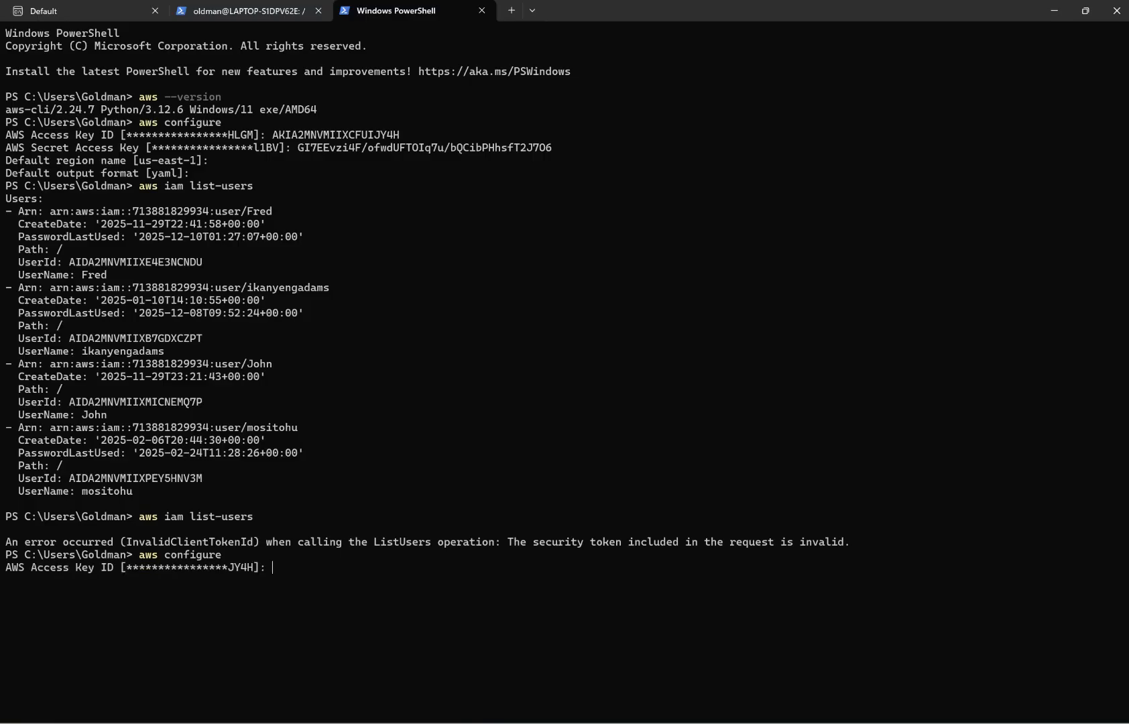
key(Return)
key(Return)
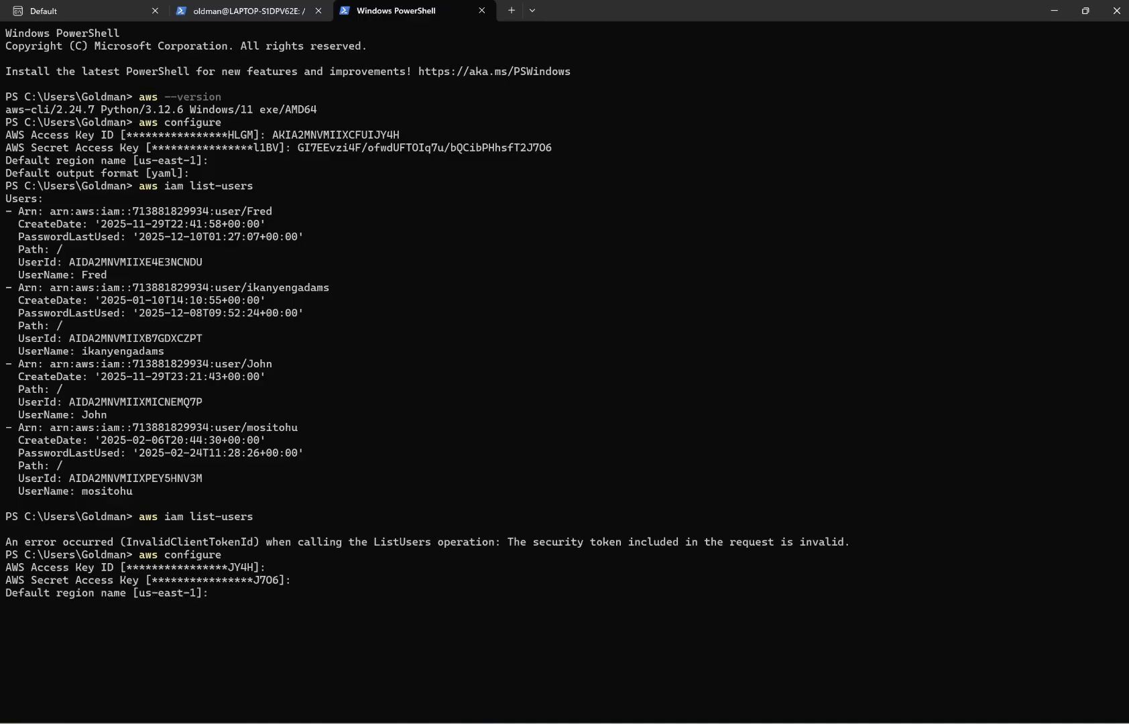
key(Return)
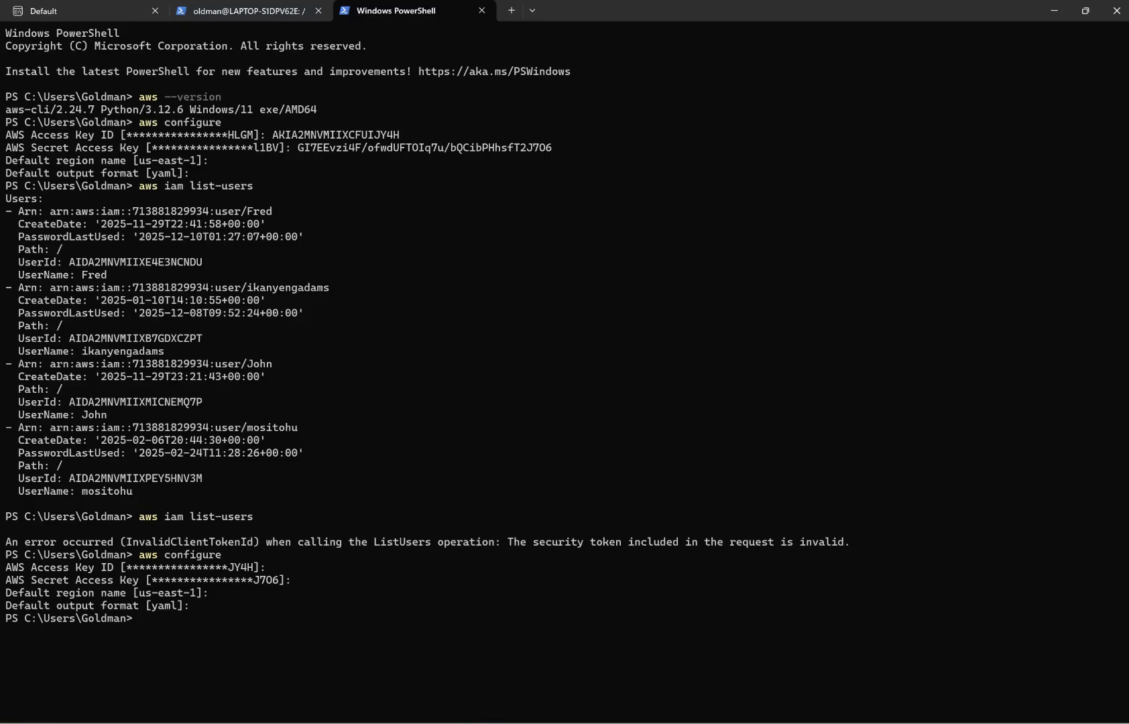
Rerun aws iam list-users in PowerShell to list the account's IAM users.
key(Up)
key(Up)
key(Up)
key(Down)
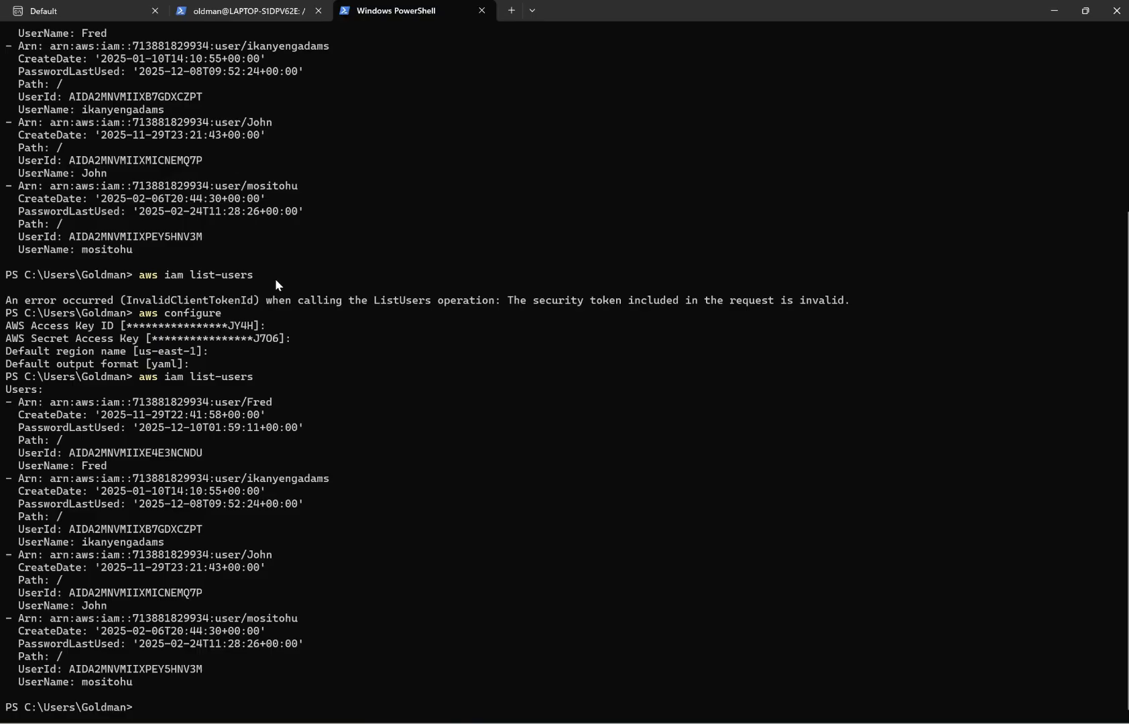
Copy the aws iam list-users command from the terminal and switch back to the AWS Console Home browser window.
drag(265, 273, 137, 280)
key(ctrl+c)
mouse_move(673, 722)
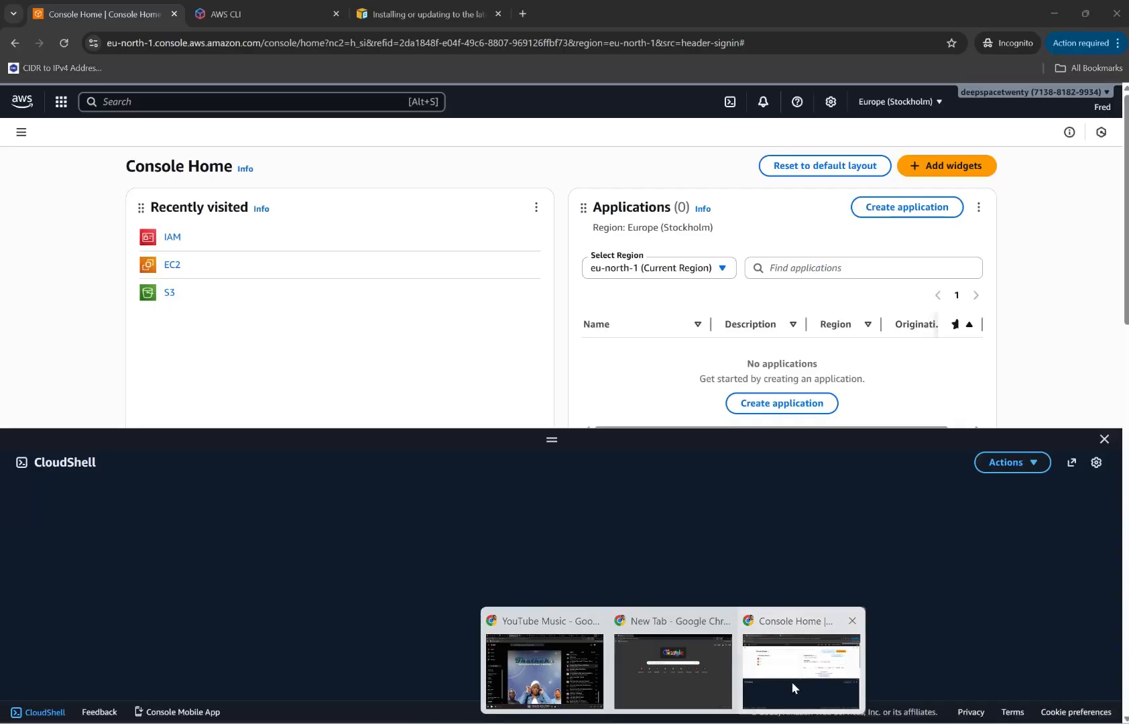
click(791, 681)
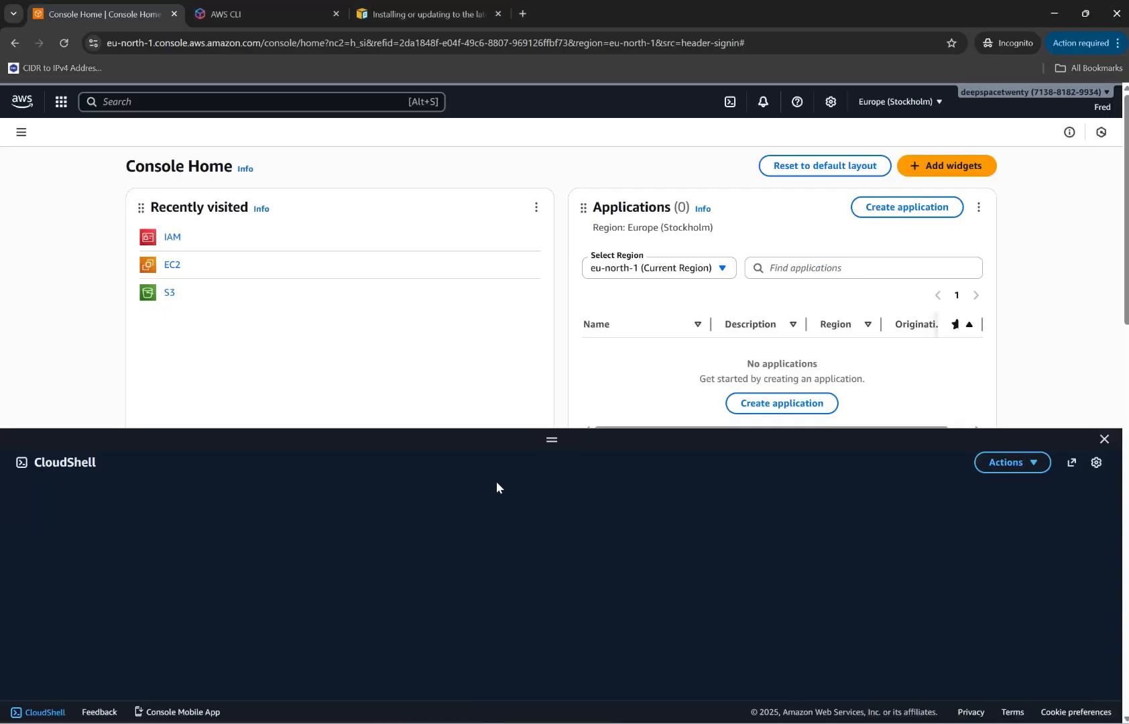
Open a new CloudShell tab for eu-north-1 and change the console region to N. Virginia (us-east-1).
click(1040, 467)
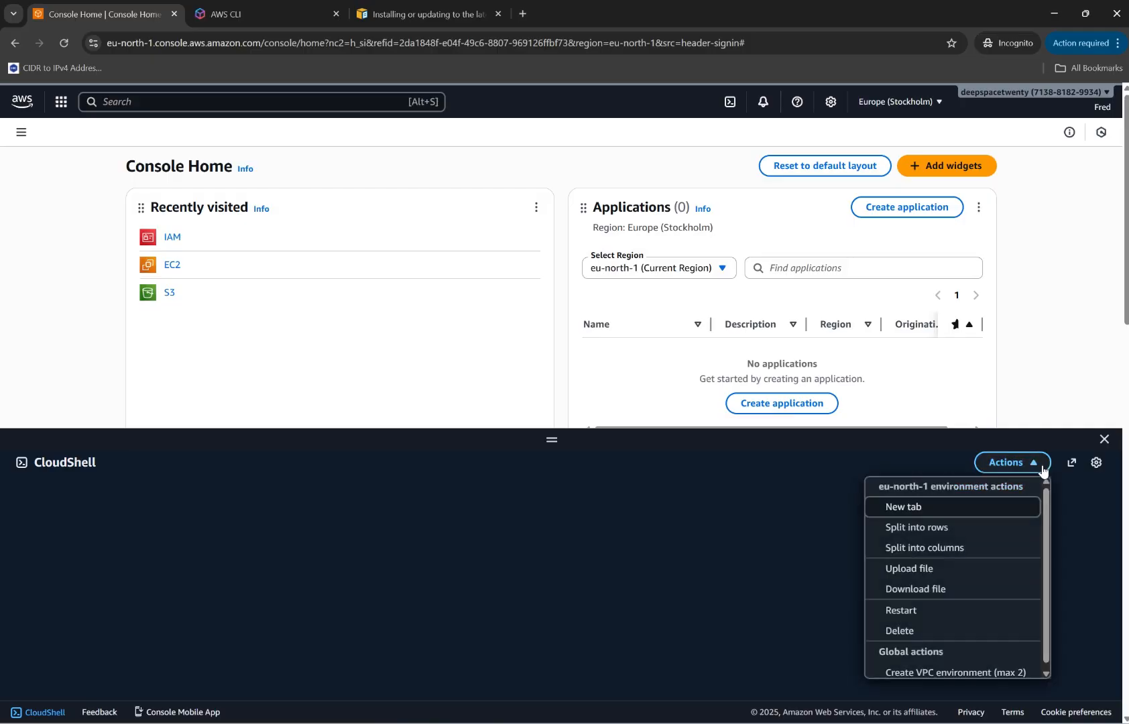
click(951, 506)
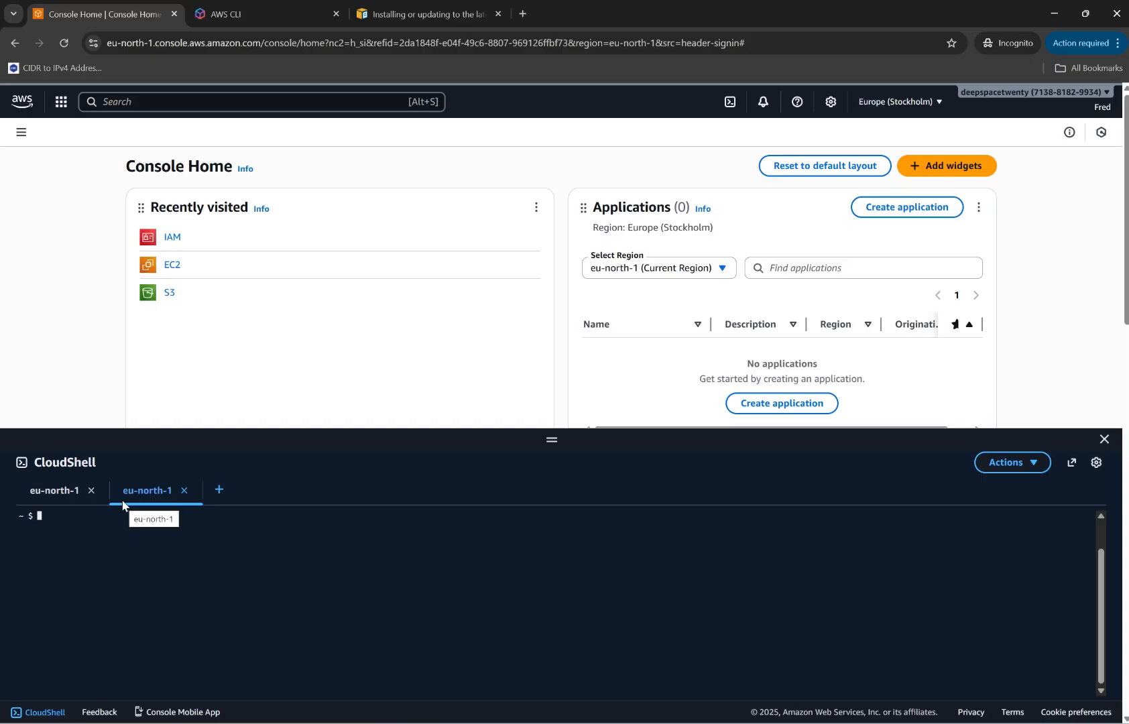
click(909, 101)
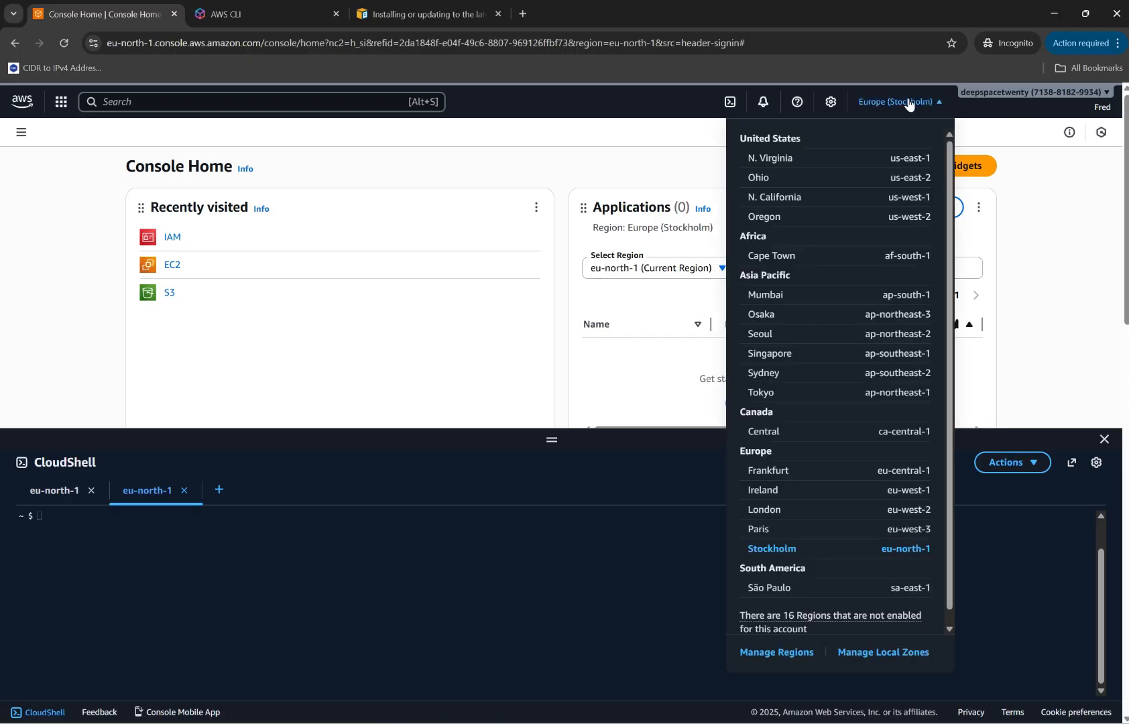
click(834, 160)
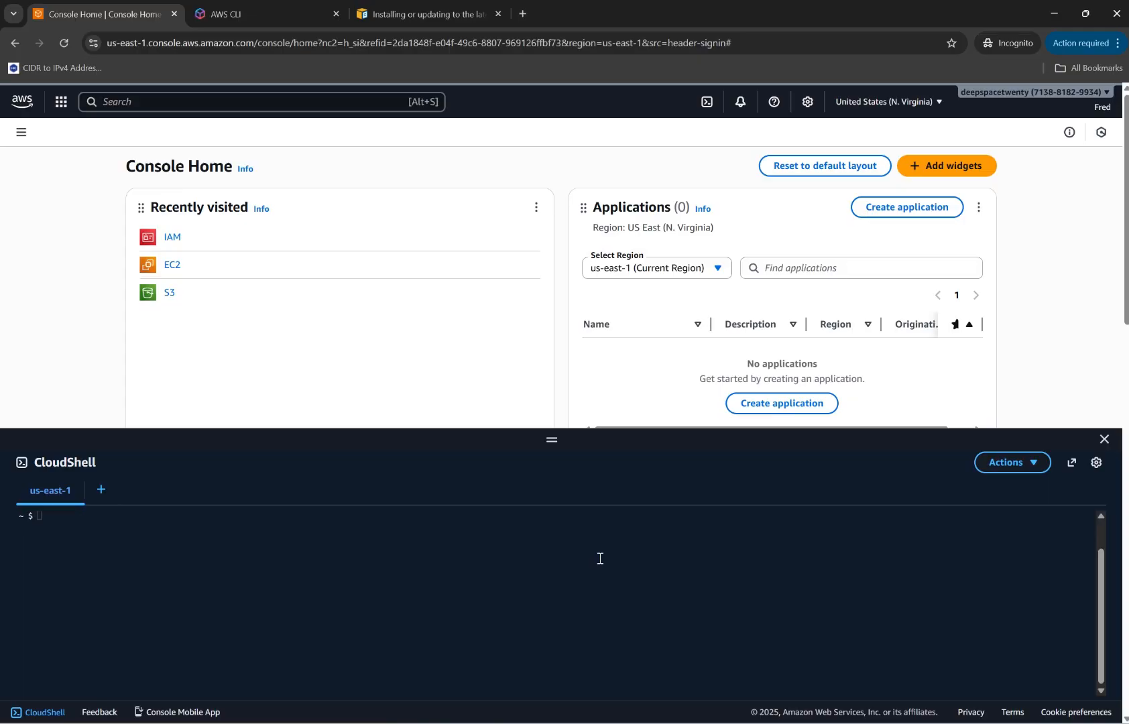
Run the copied aws iam list-users command in the us-east-1 CloudShell session.
click(452, 565)
key(Return)
key(Return)
key(ctrl+v)
key(Return)
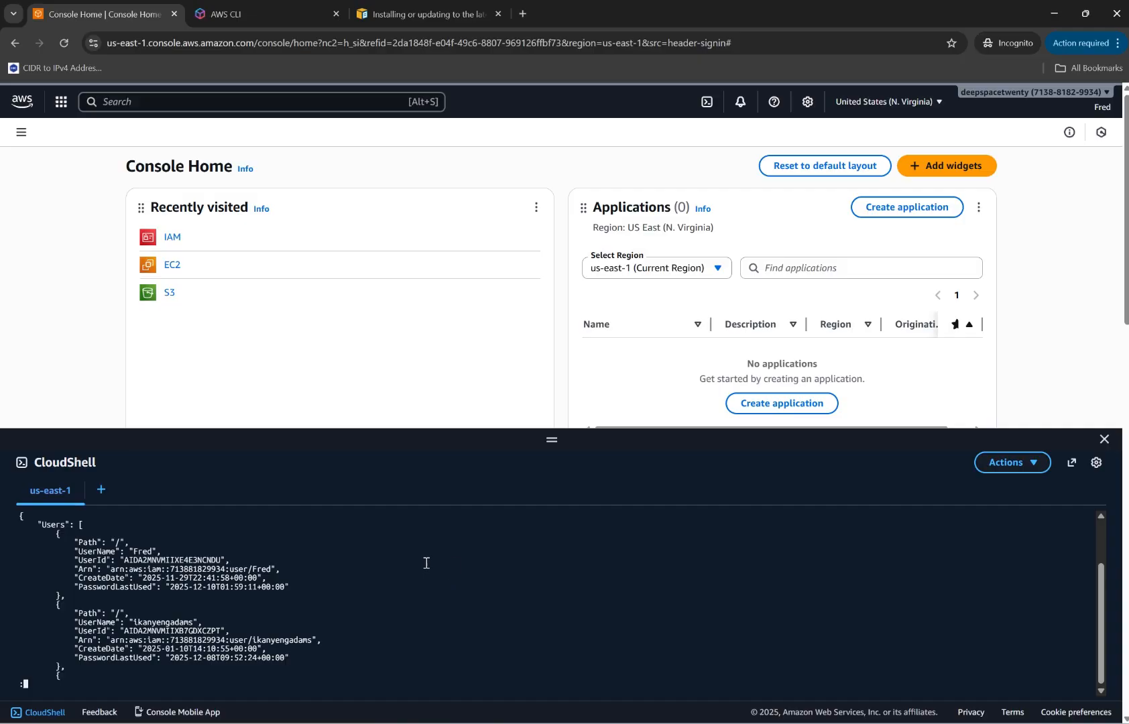
Examine the IAM user entries in the CloudShell command output.
scroll(241, 577, up, 2)
scroll(242, 577, up, 1)
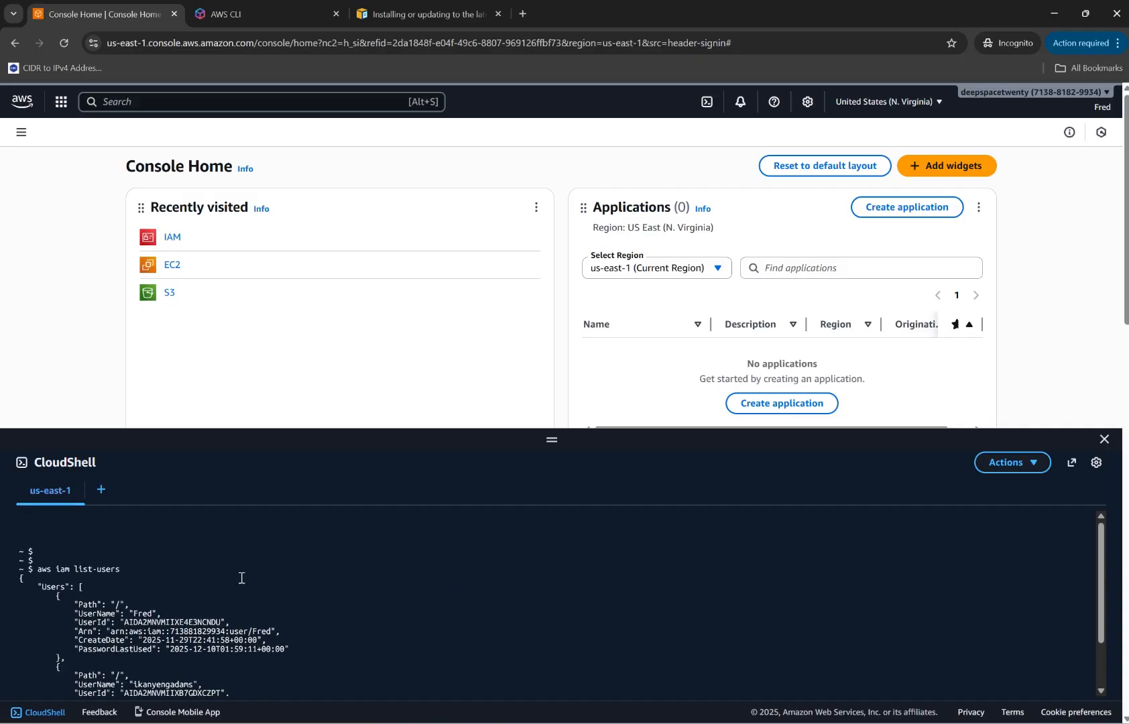
scroll(241, 577, down, 4)
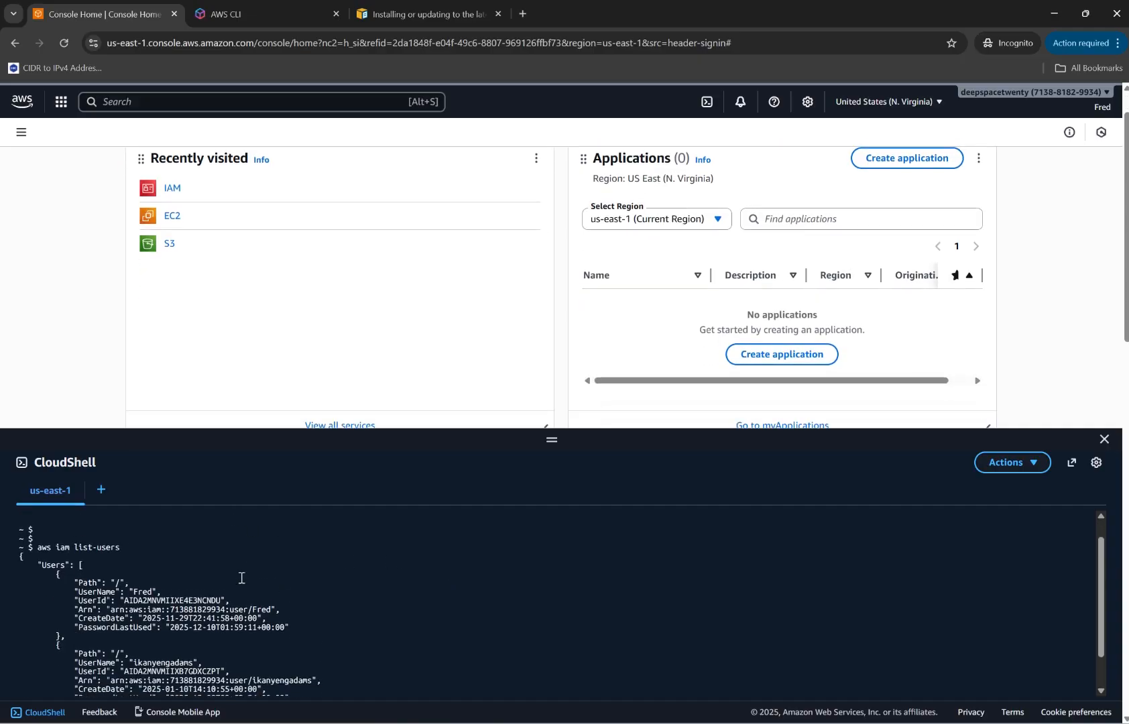
scroll(240, 577, down, 2)
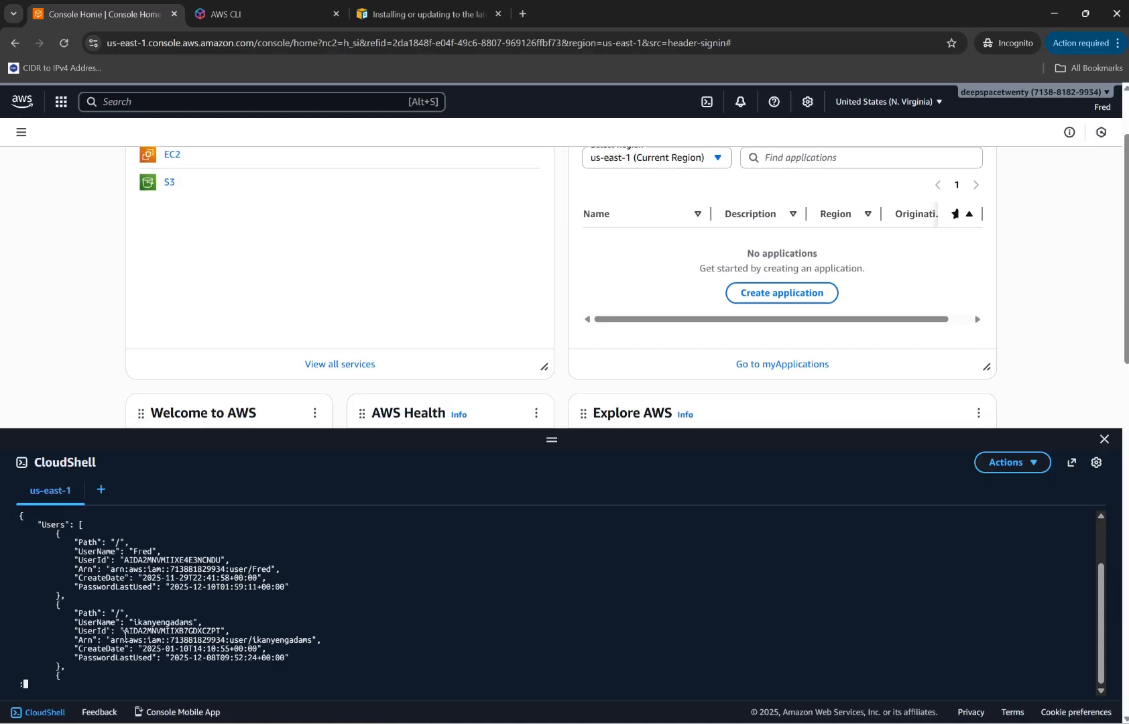
scroll(117, 637, up, 5)
scroll(118, 637, down, 7)
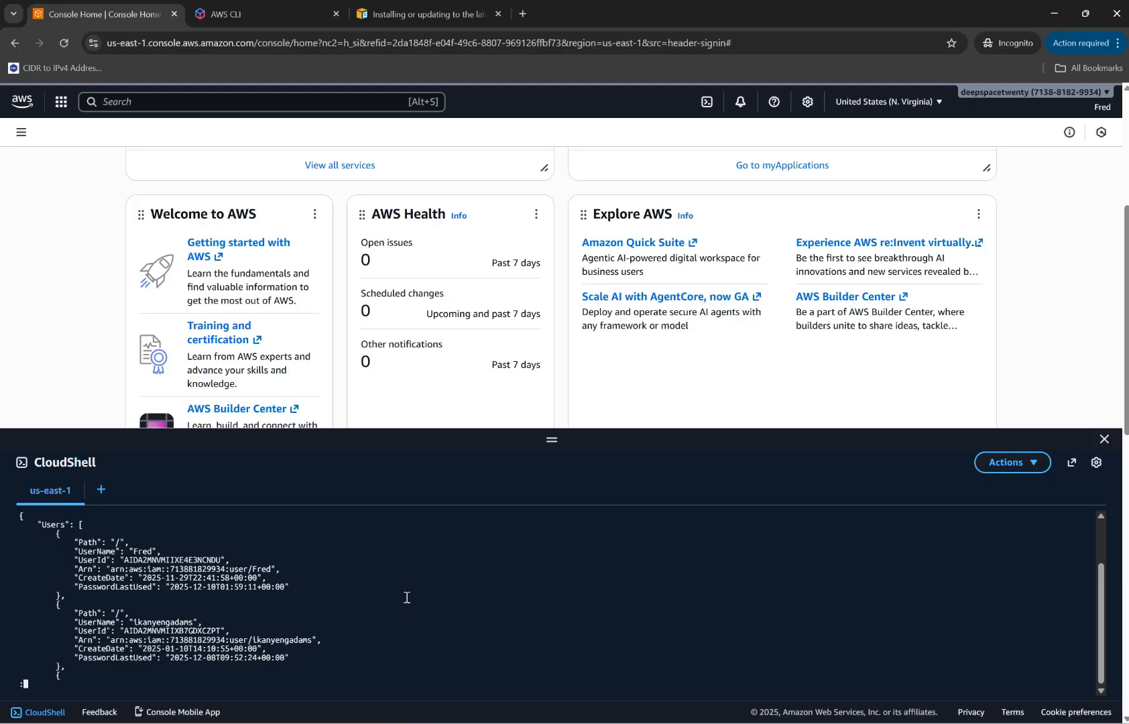
scroll(406, 597, up, 5)
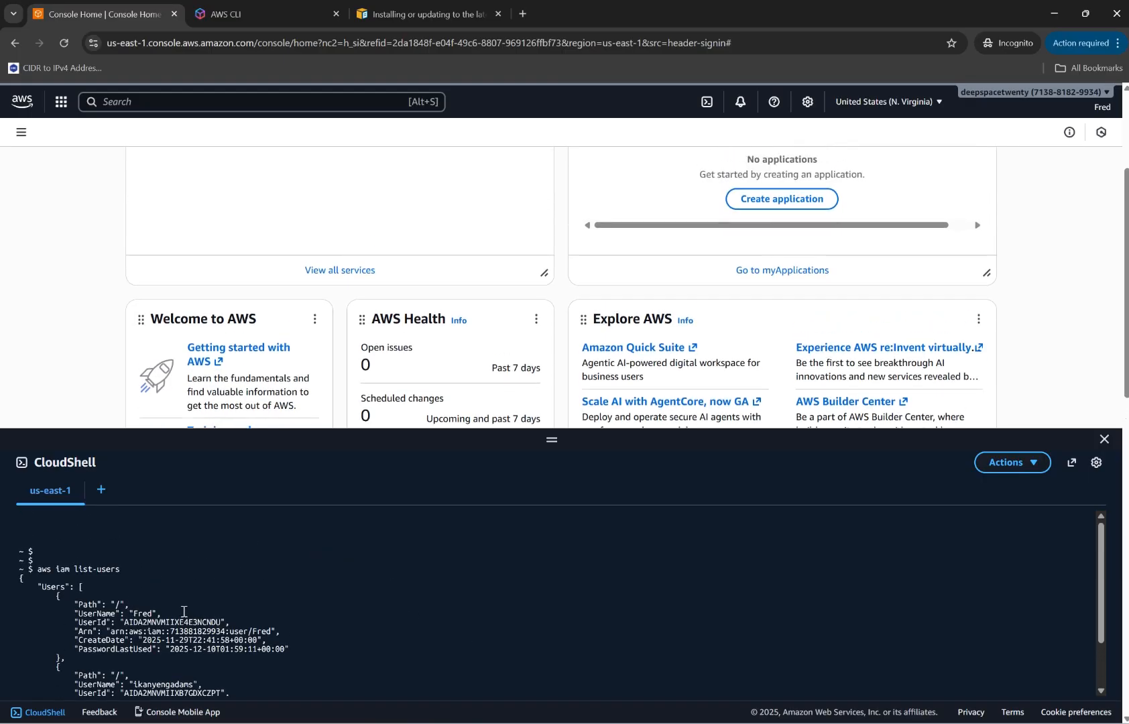
scroll(185, 612, down, 1)
scroll(184, 612, down, 1)
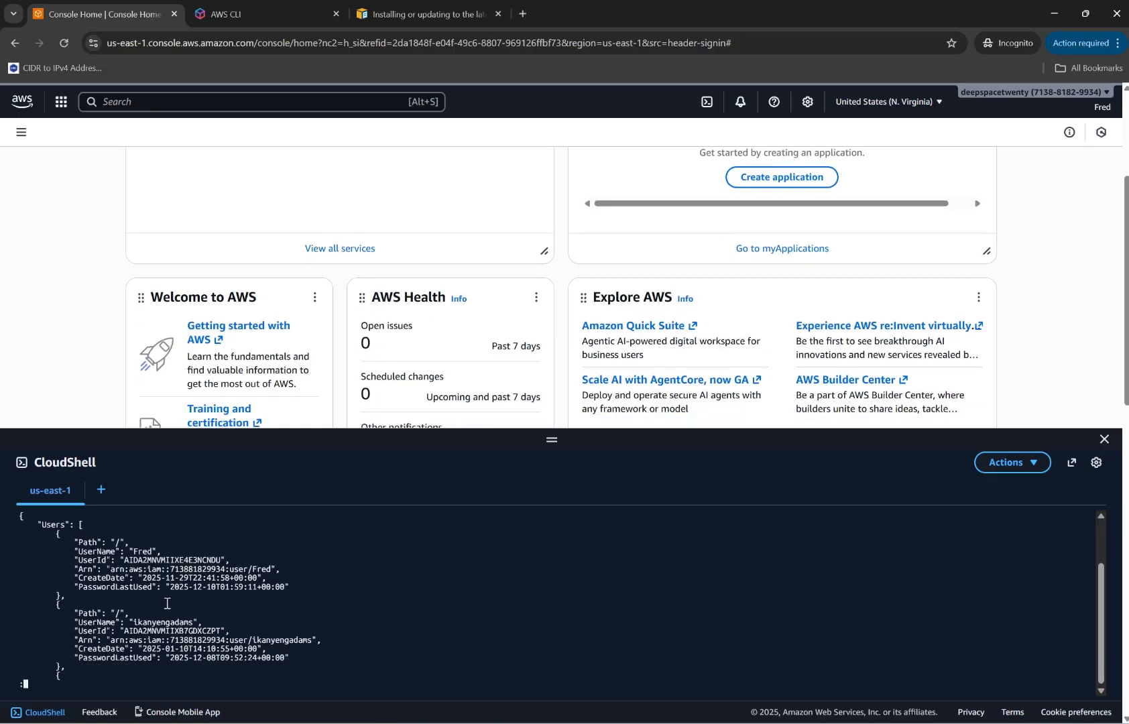
scroll(167, 603, down, 2)
right_click(167, 603)
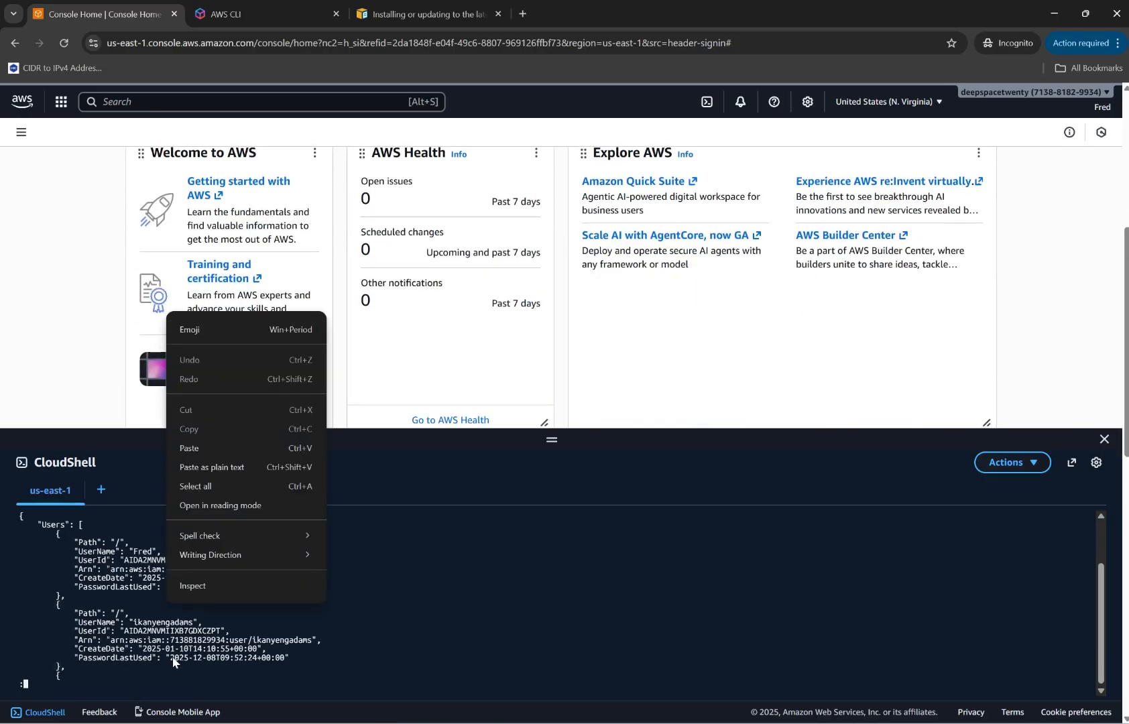
Enlarge the CloudShell panel and review the full IAM user list to the end of the output.
drag(552, 443, 552, 271)
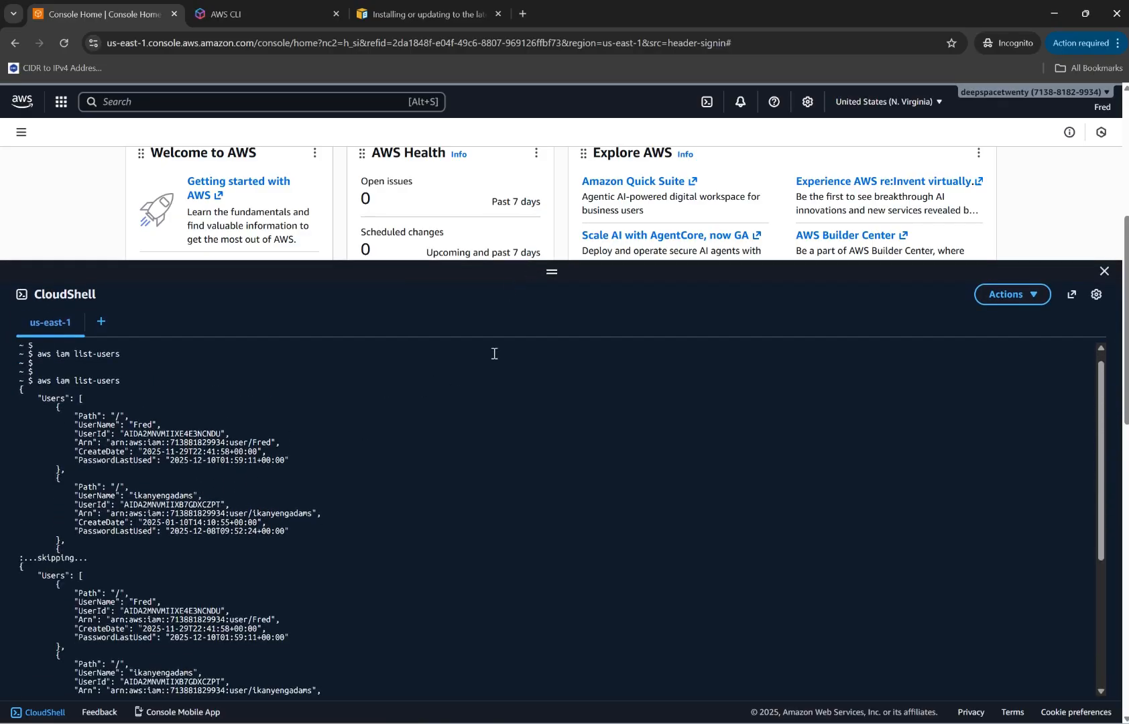
scroll(494, 353, down, 5)
scroll(494, 353, down, 4)
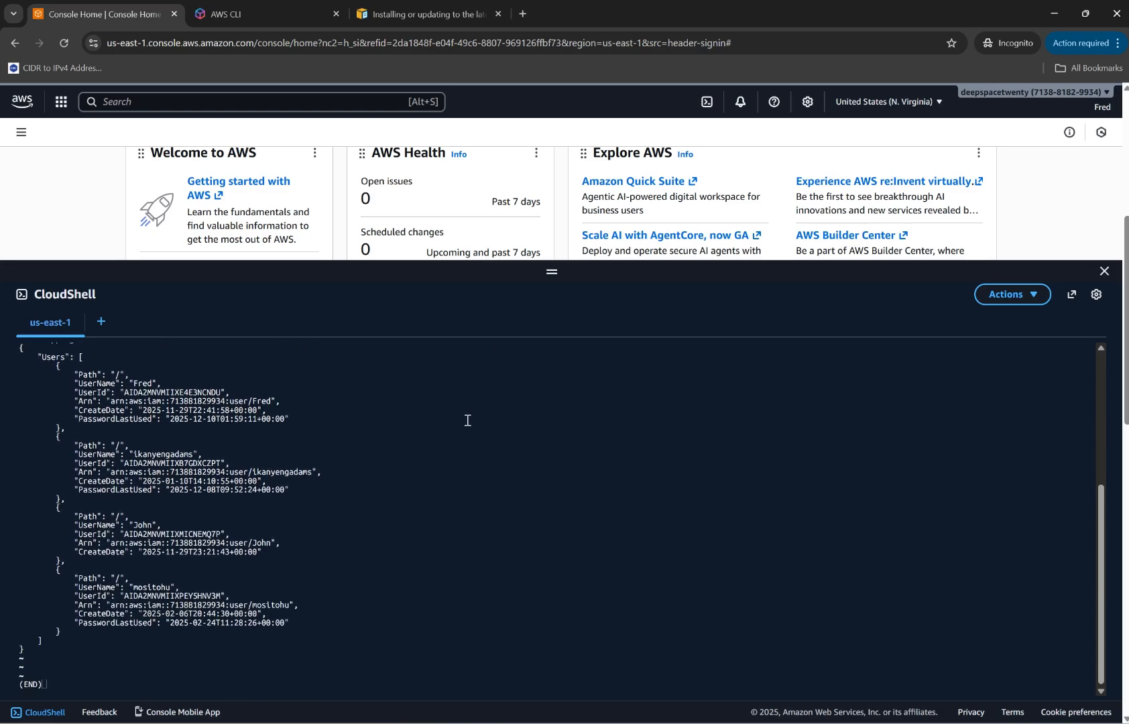
scroll(467, 420, up, 5)
scroll(467, 420, up, 5)
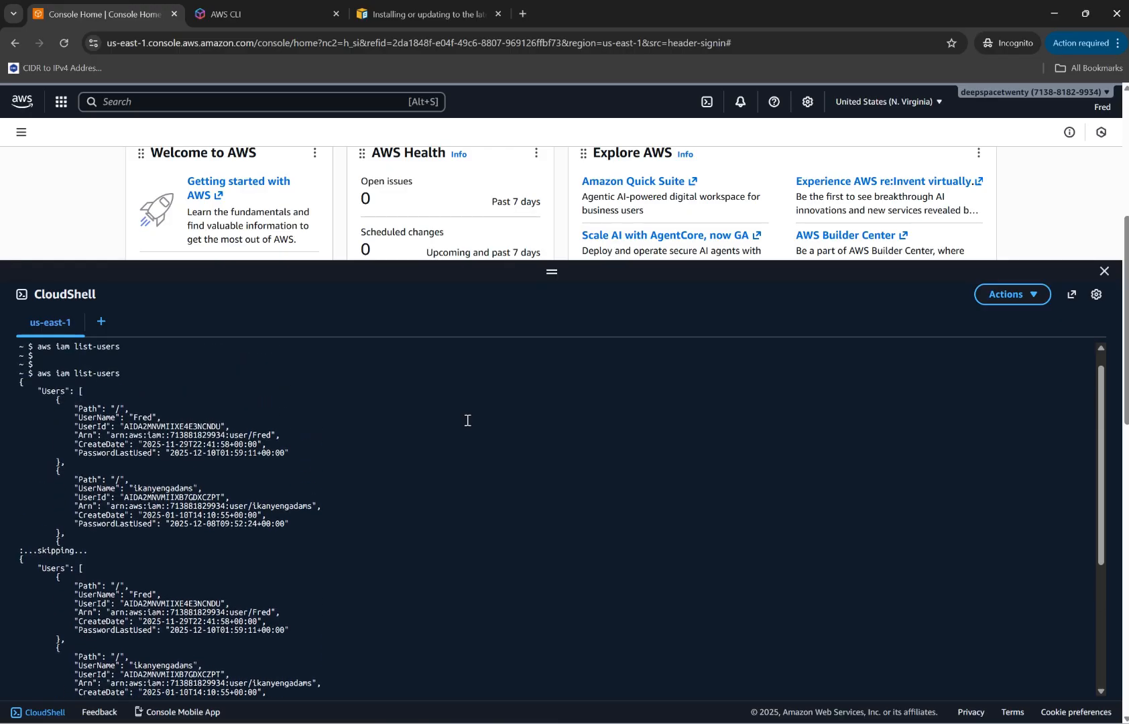
scroll(468, 420, down, 5)
scroll(467, 420, down, 5)
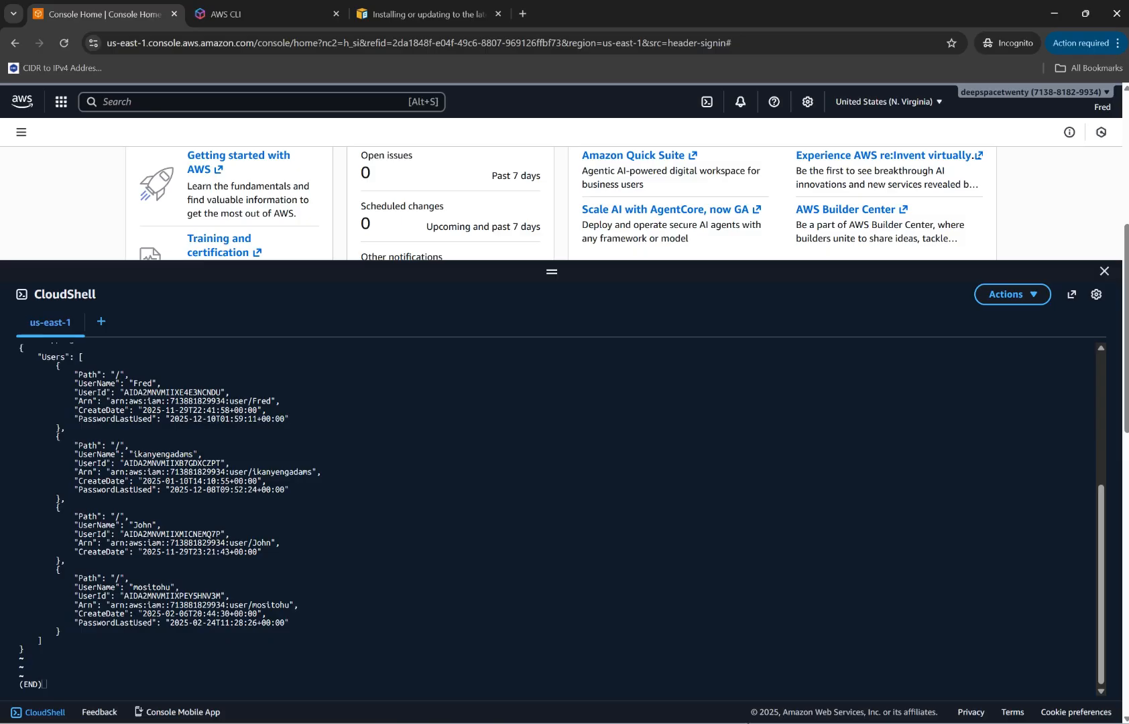
Close the CloudShell panel.
mouse_move(763, 722)
click(1104, 272)
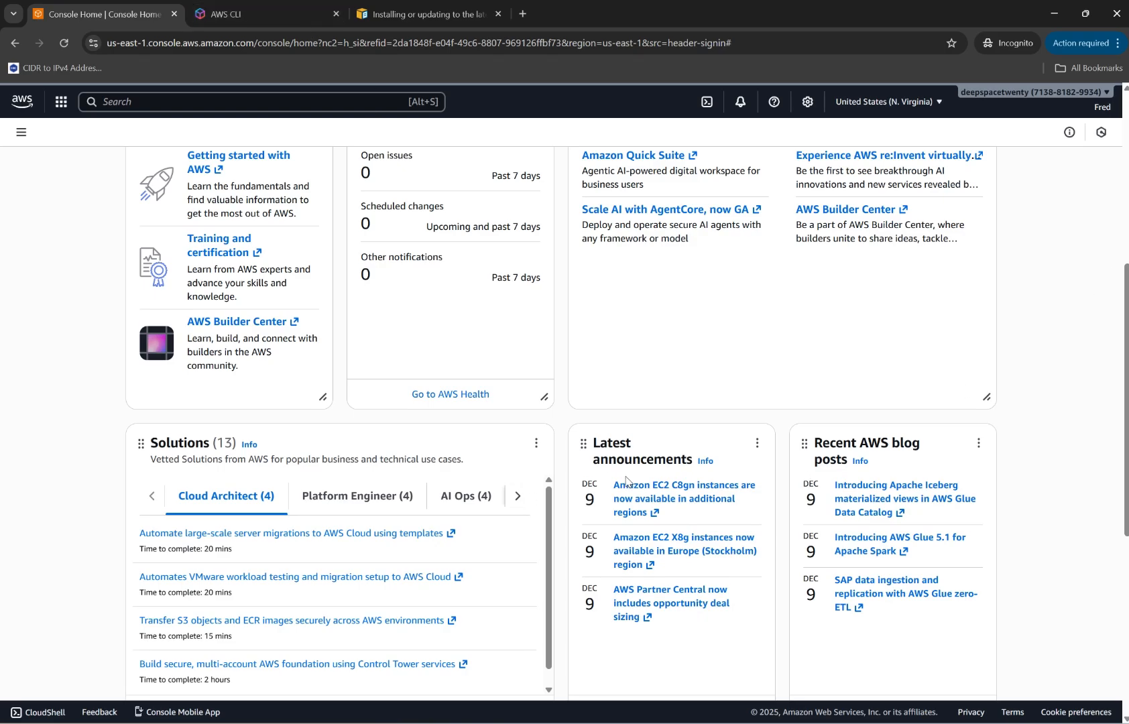
Switch to IAM-slides.pdf in Microsoft Edge and move from the AWS SDK slide to the IAM Roles slide.
mouse_move(523, 722)
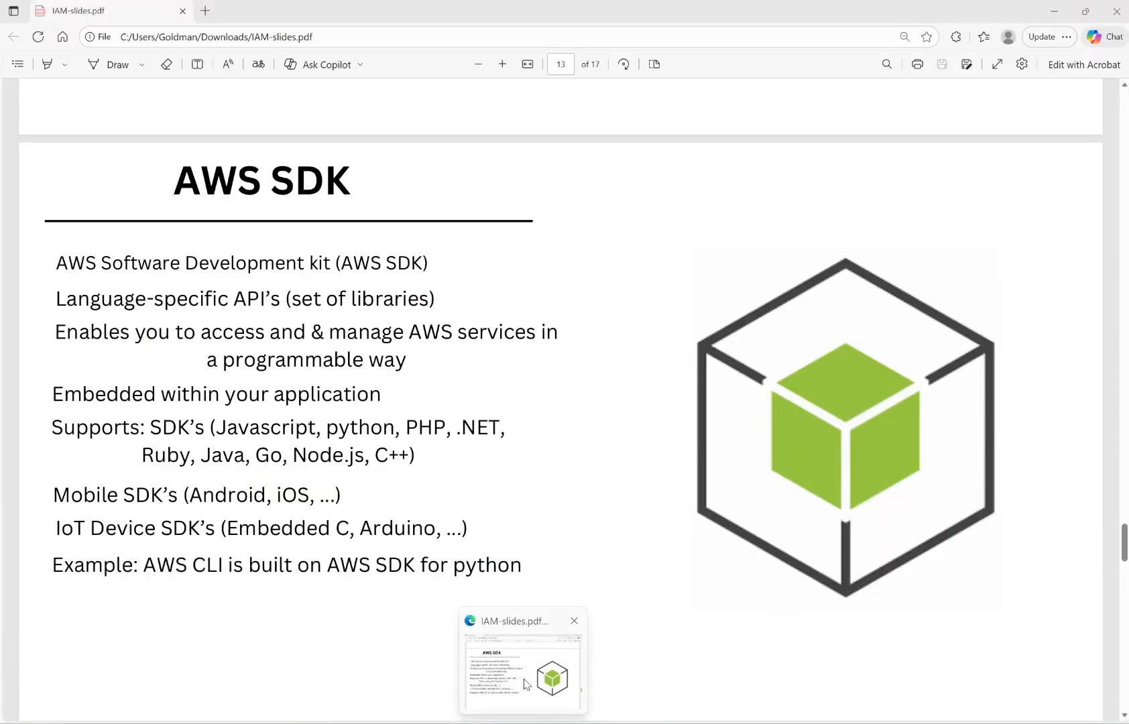
click(525, 682)
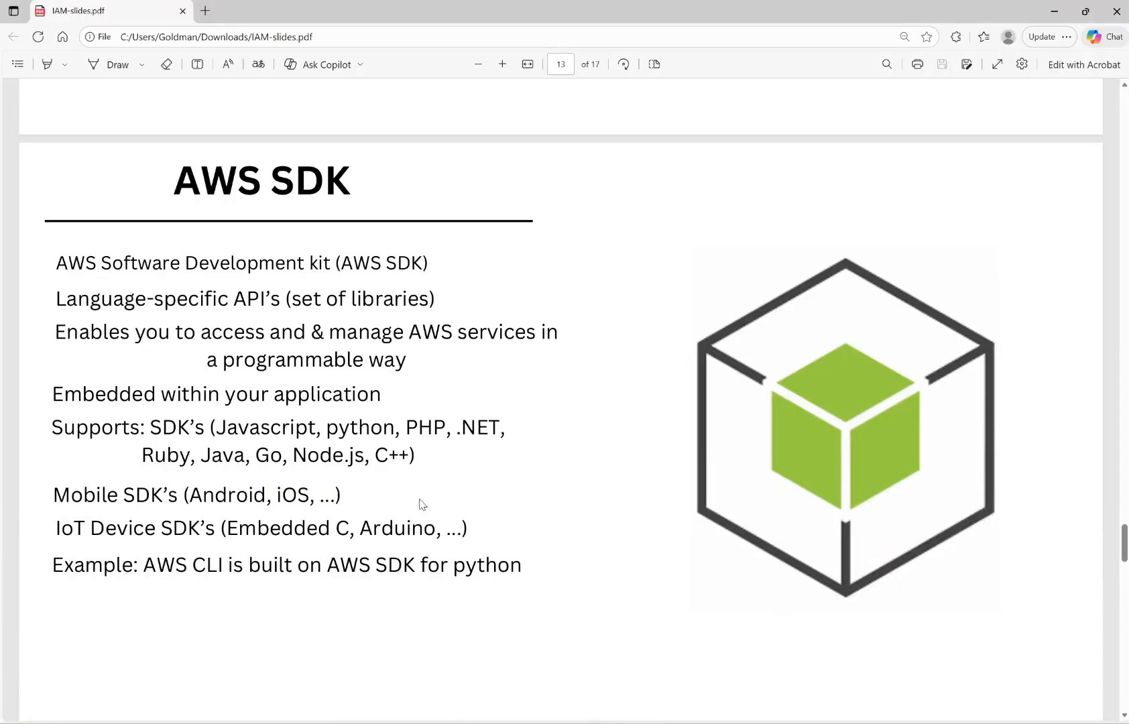
scroll(422, 504, down, 3)
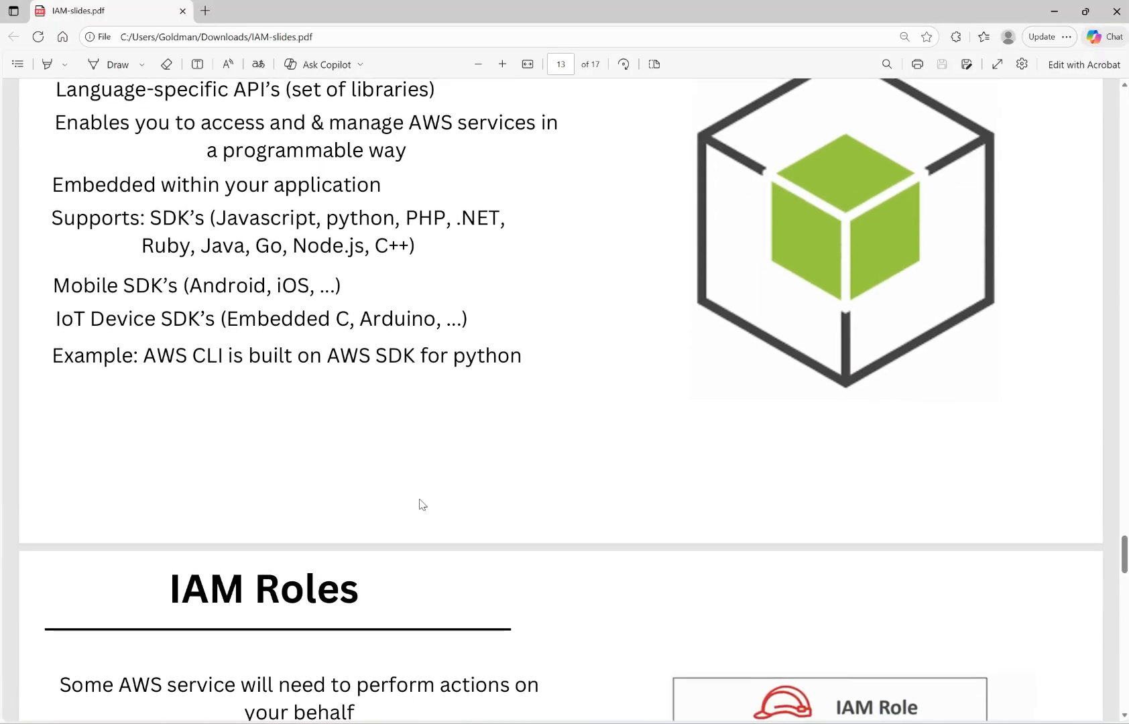
scroll(422, 504, up, 2)
scroll(422, 504, down, 4)
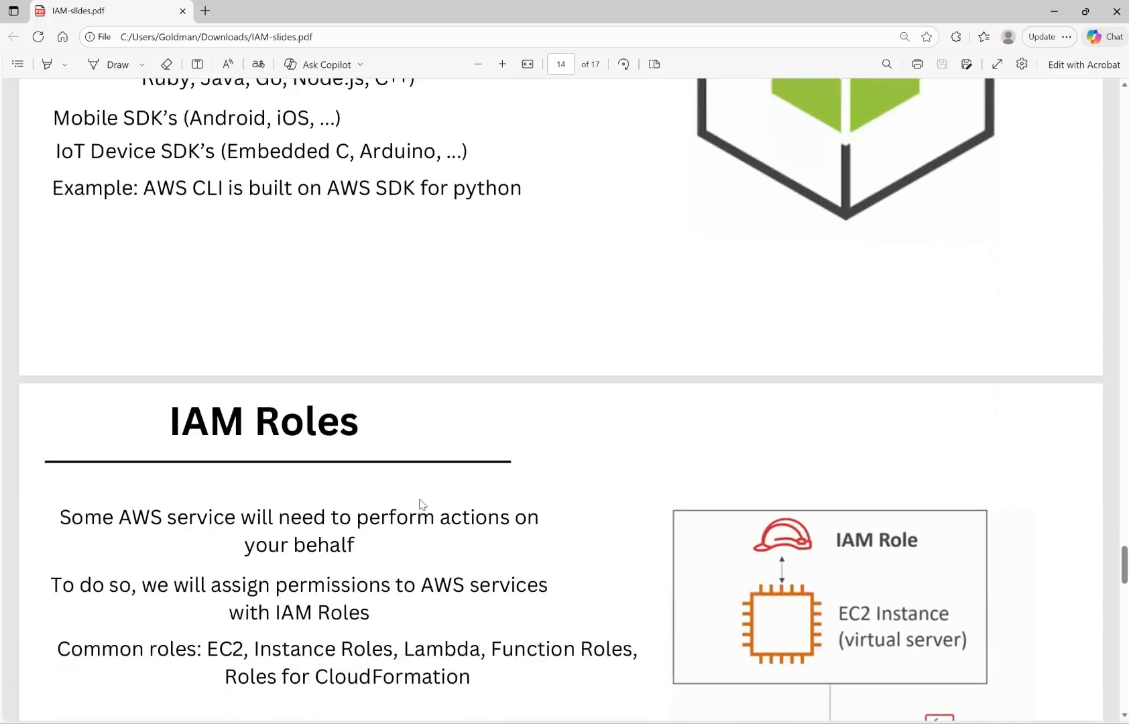
scroll(422, 504, down, 4)
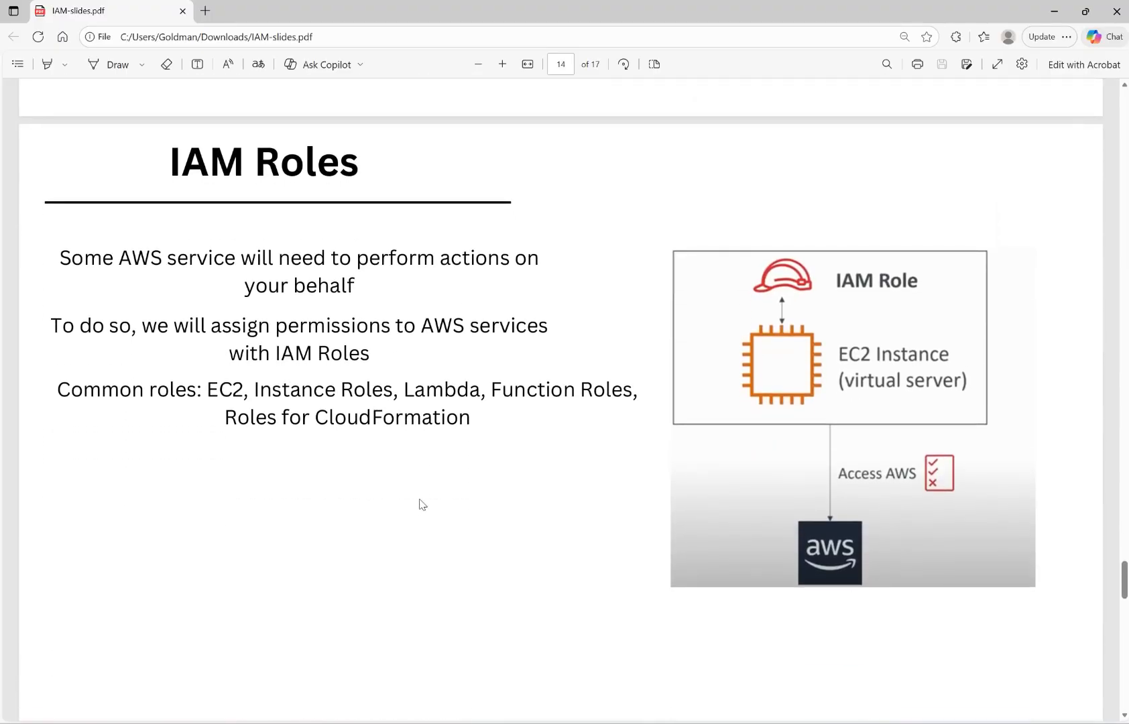
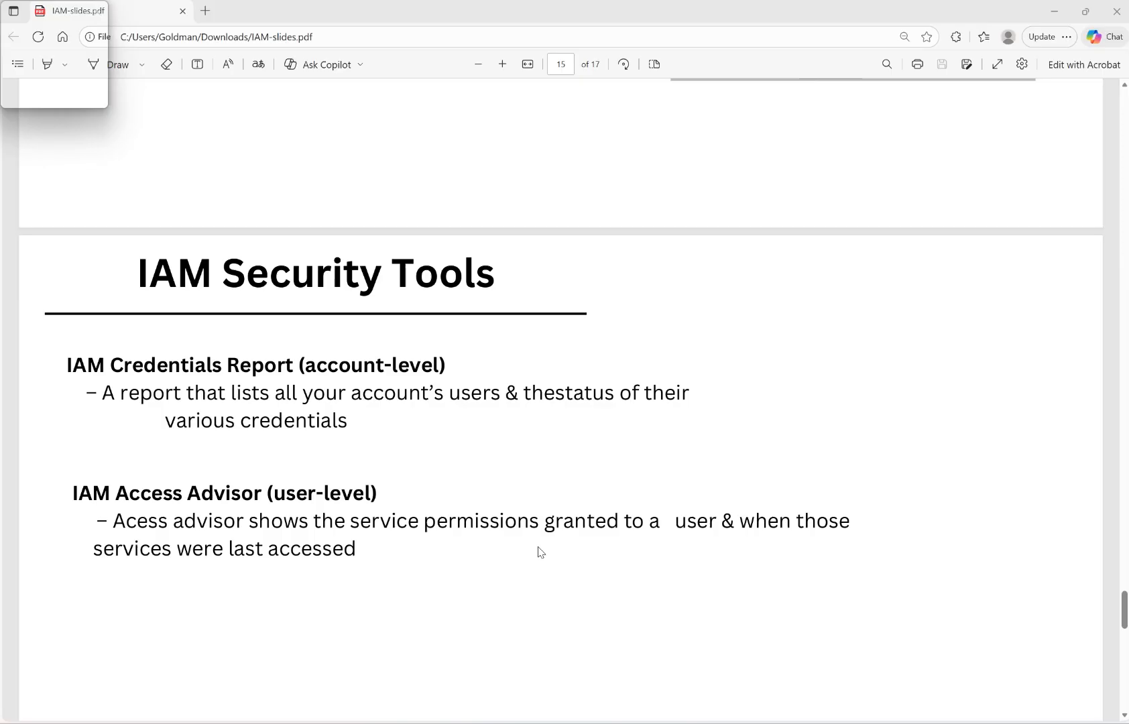
Preview the IAM Best Practice slide and return to the IAM Security Tools slide in IAM-slides.pdf.
scroll(540, 551, down, 4)
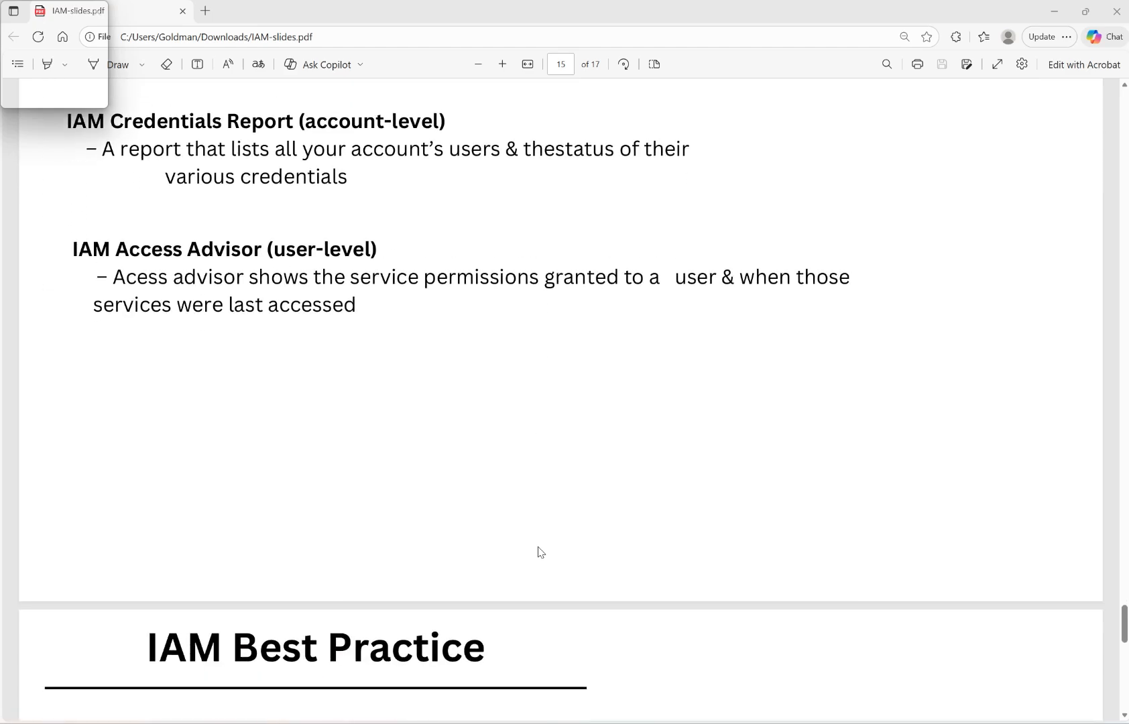
scroll(540, 551, down, 5)
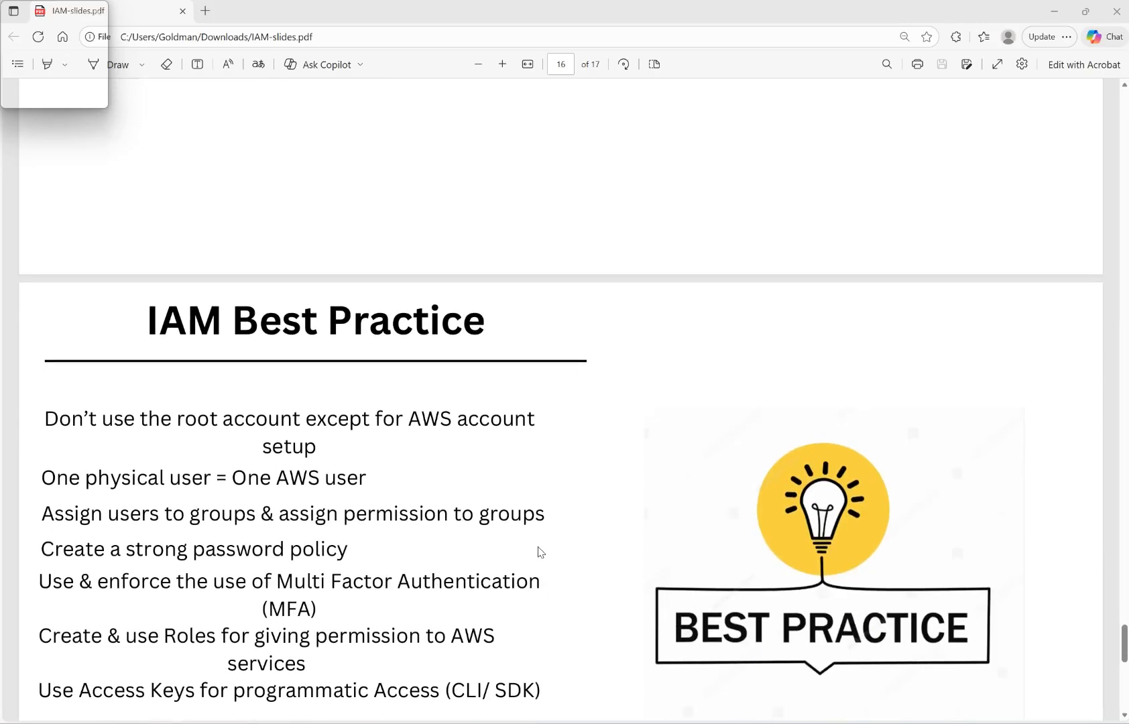
scroll(540, 551, down, 4)
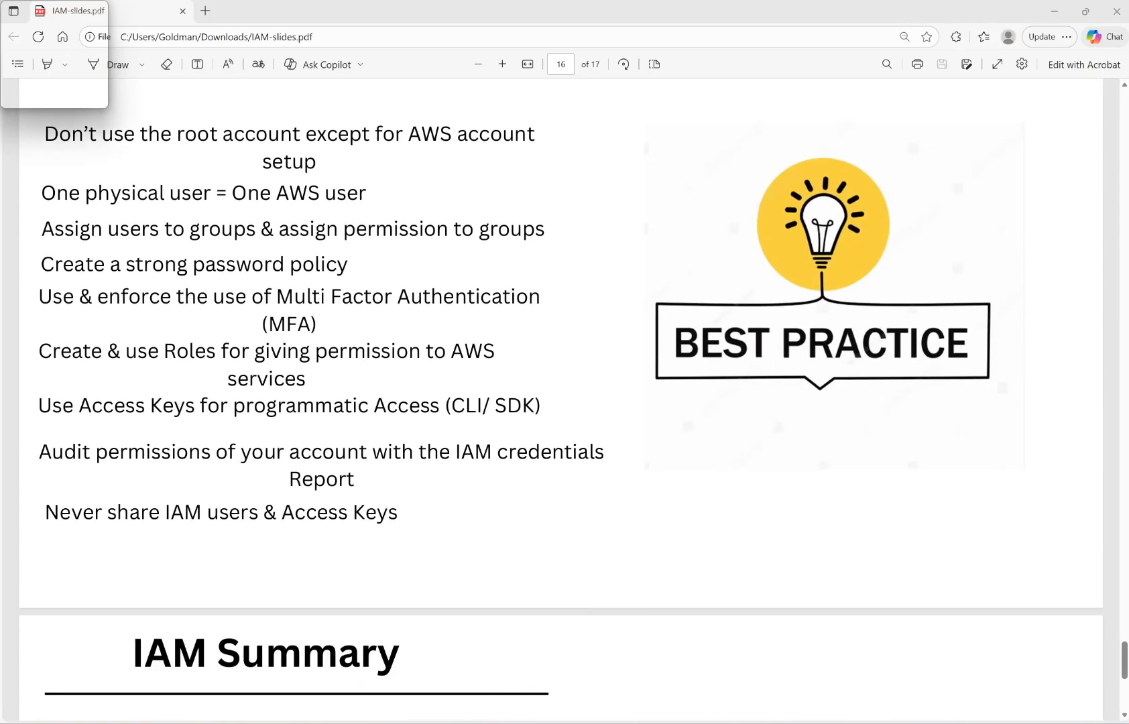
click(803, 664)
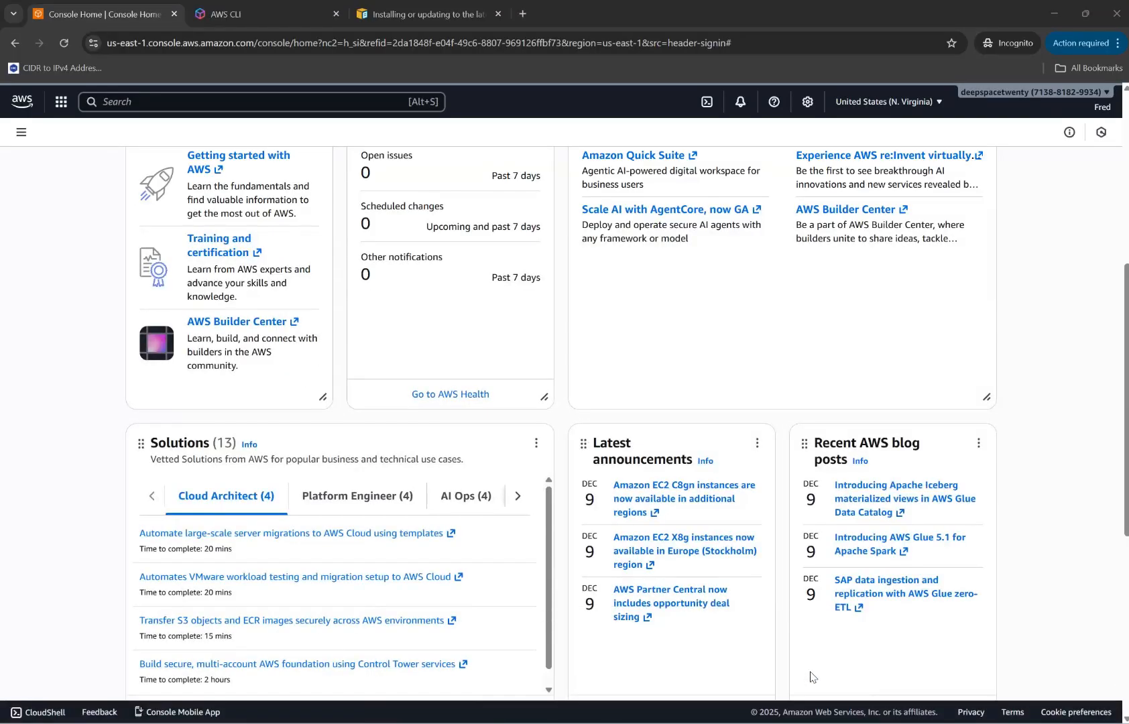
scroll(358, 334, up, 6)
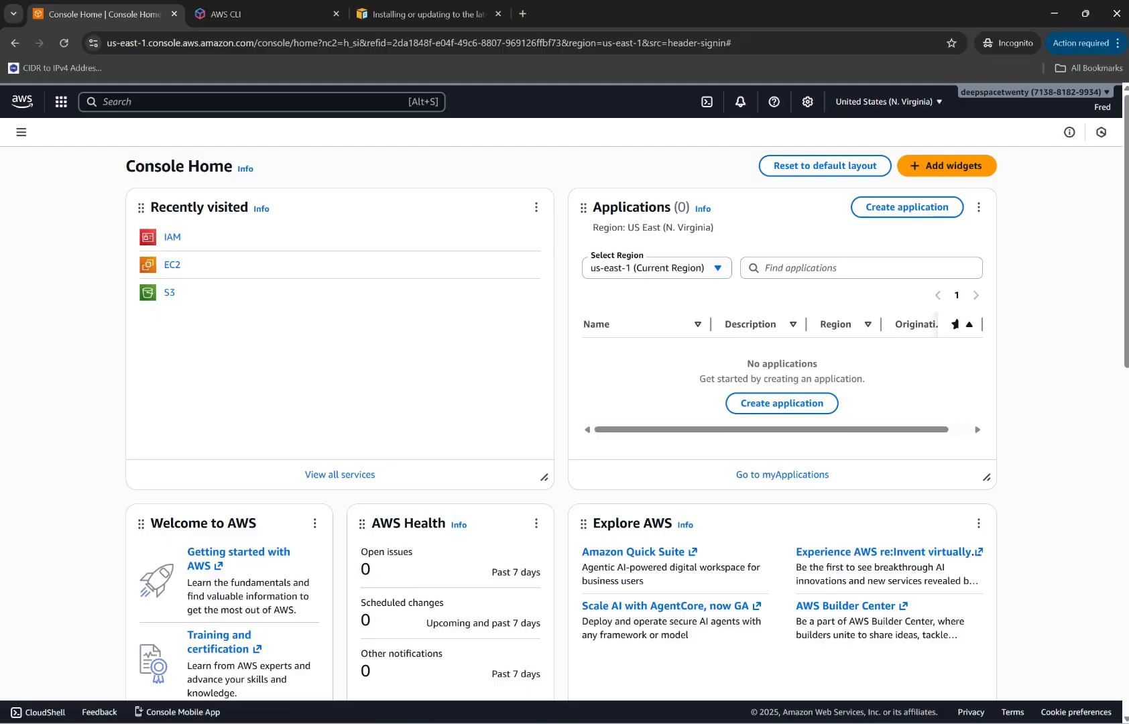
mouse_move(523, 720)
click(514, 671)
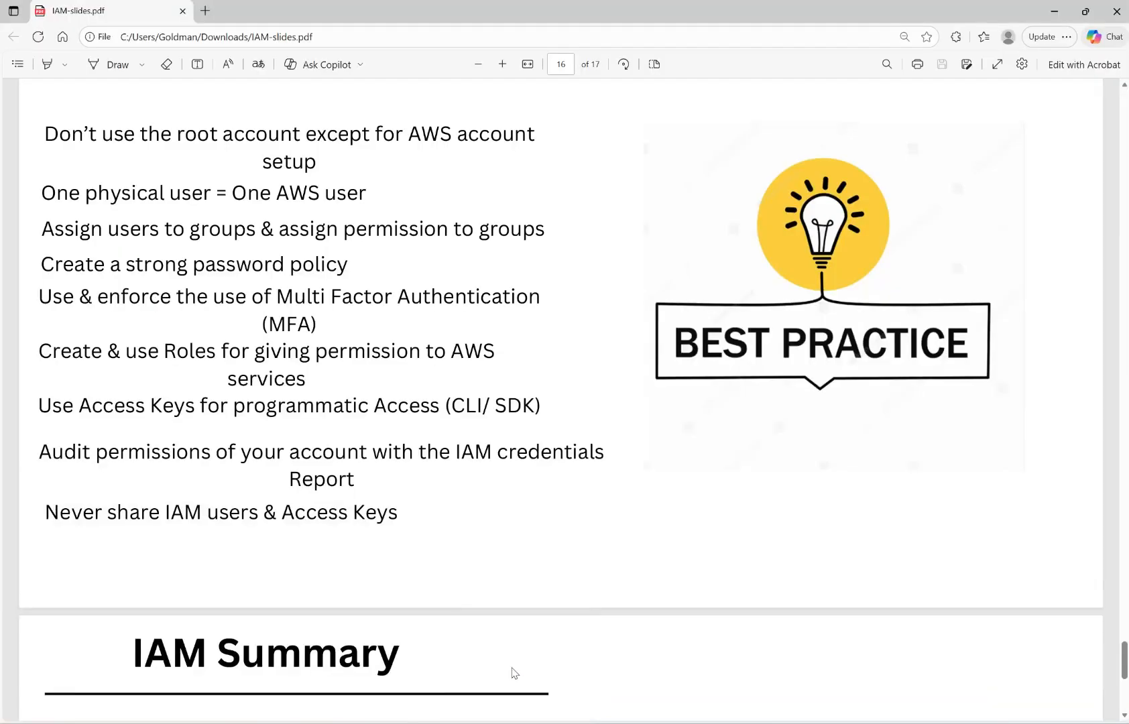
scroll(323, 301, up, 7)
scroll(323, 301, up, 5)
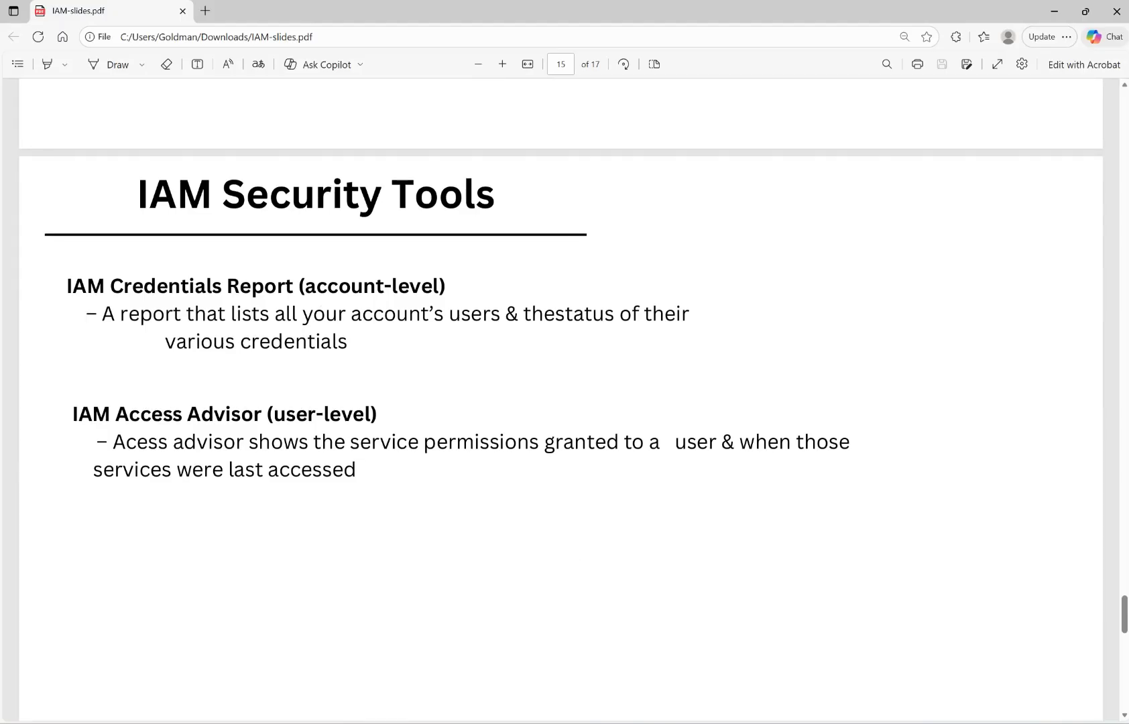
Switch to the AWS console in Chrome and open the signed-in user's details page from the IAM users list.
mouse_move(673, 722)
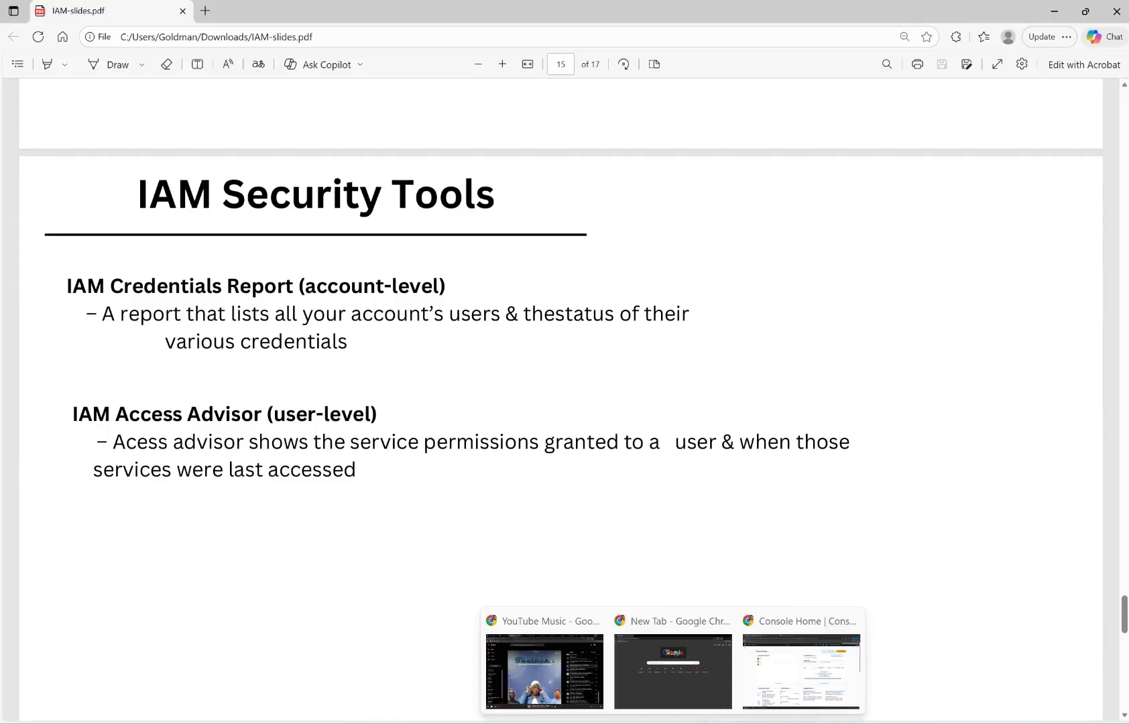
click(807, 645)
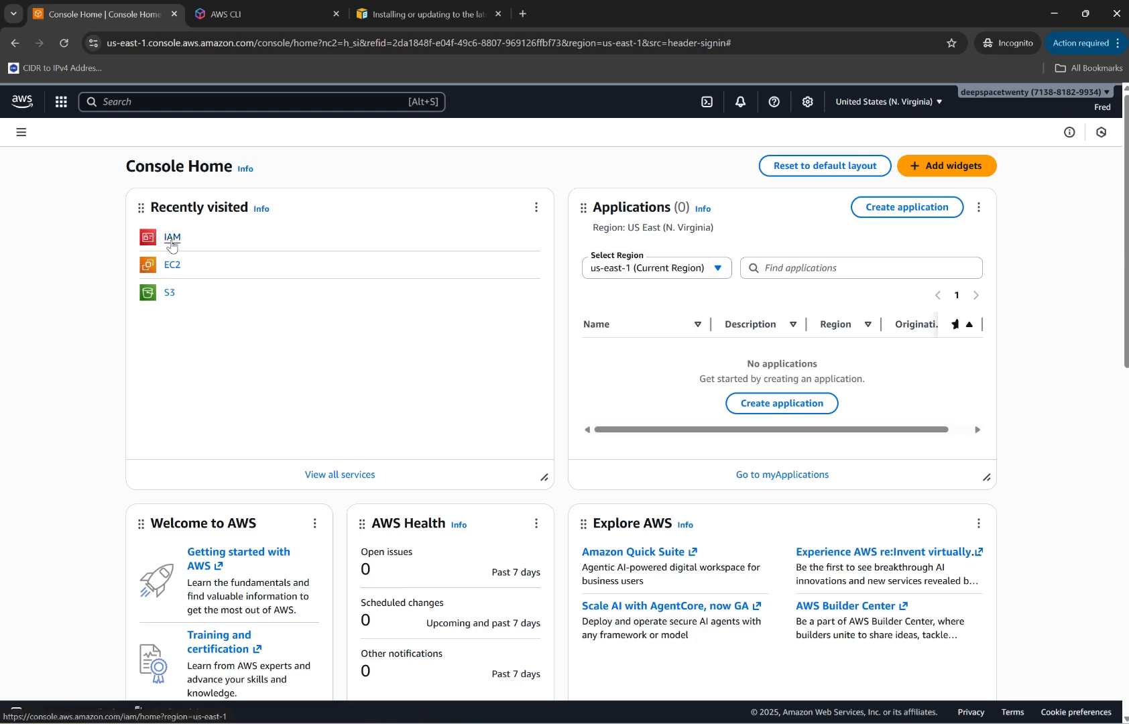
click(171, 245)
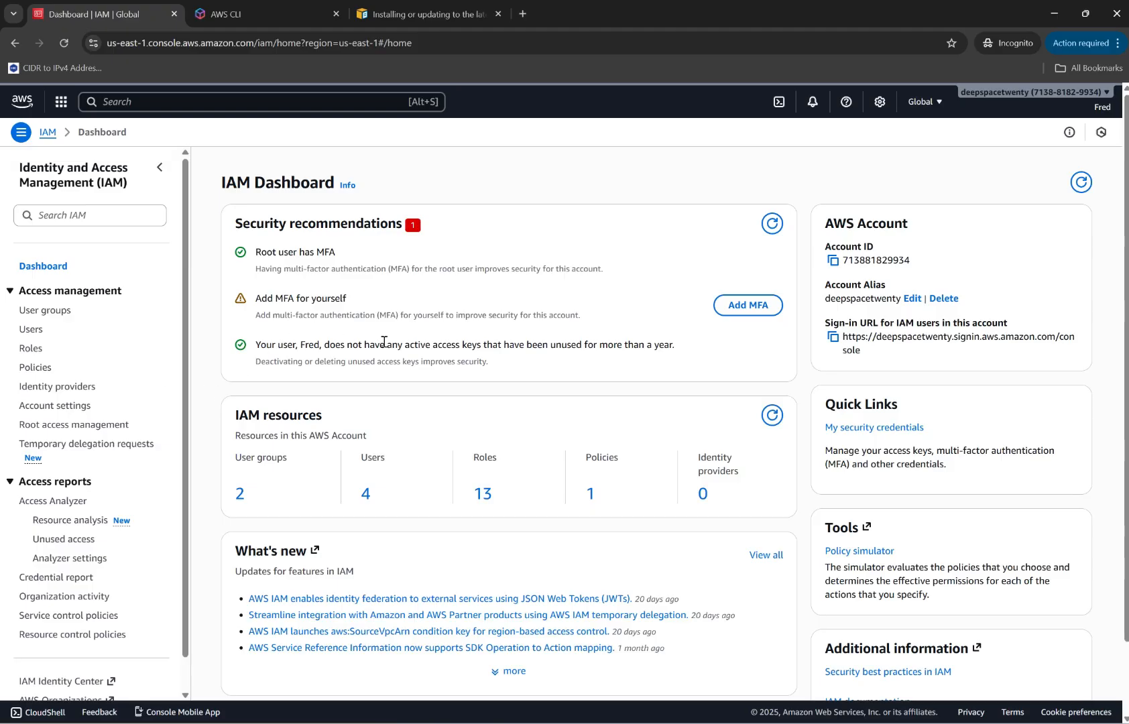
click(367, 495)
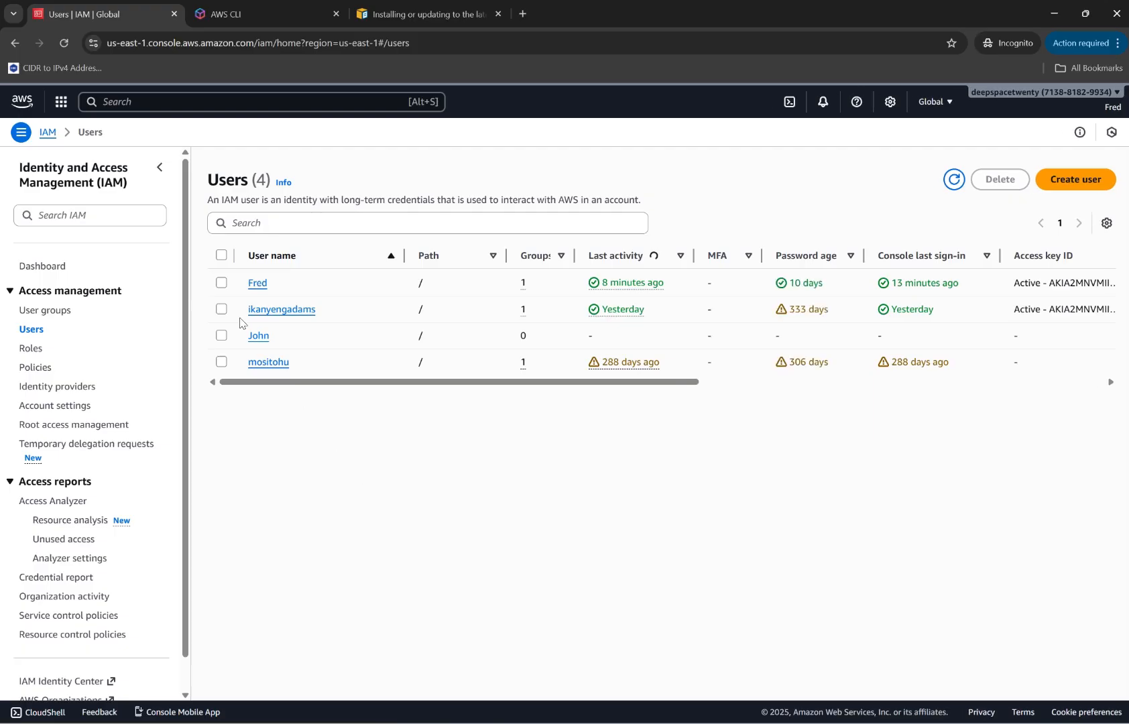
click(258, 285)
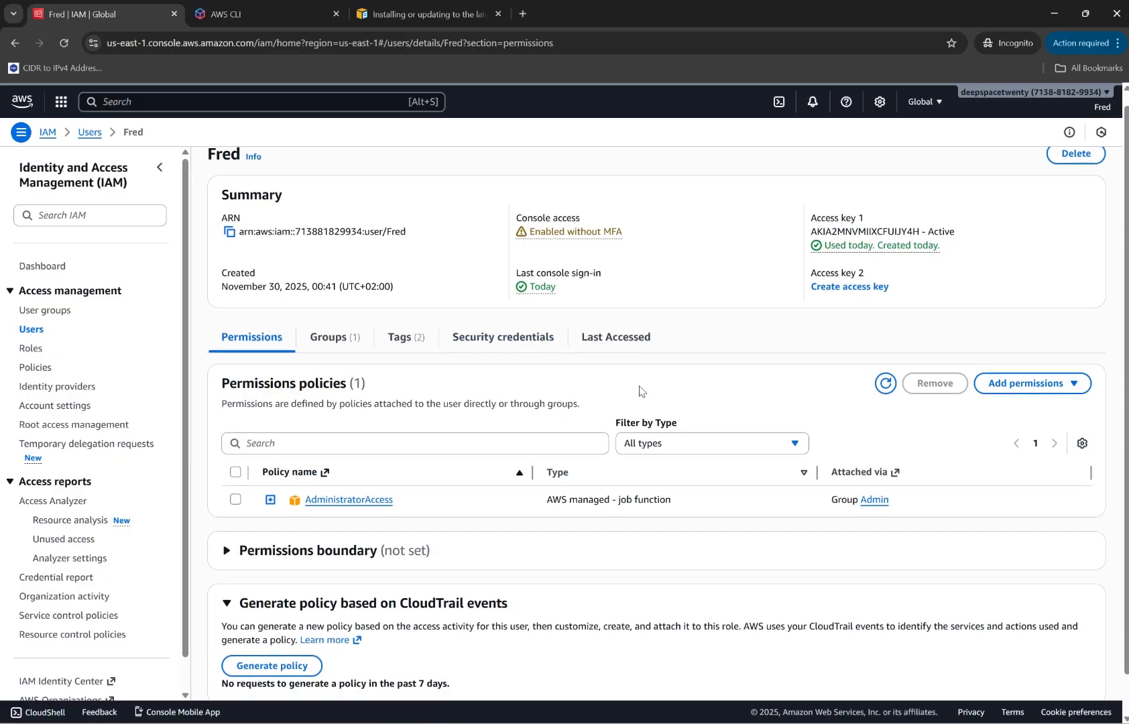
Review the IAM user's summary and permissions, and examine the allowed services under Last Accessed.
scroll(639, 391, down, 1)
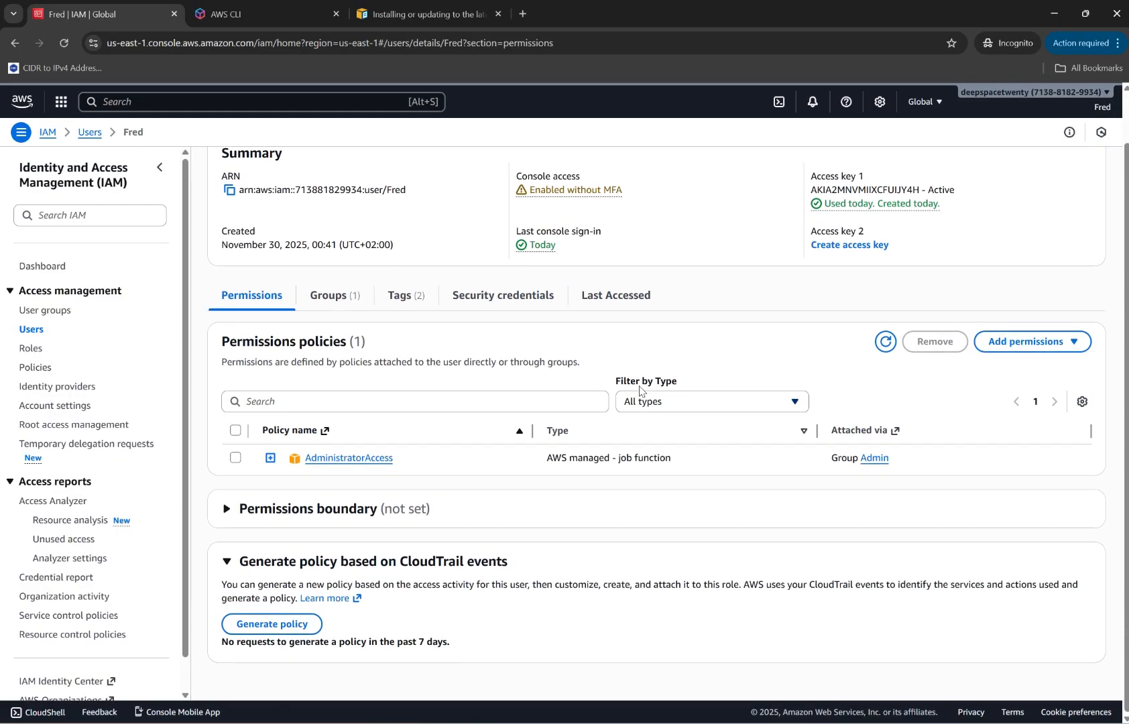
scroll(639, 391, up, 1)
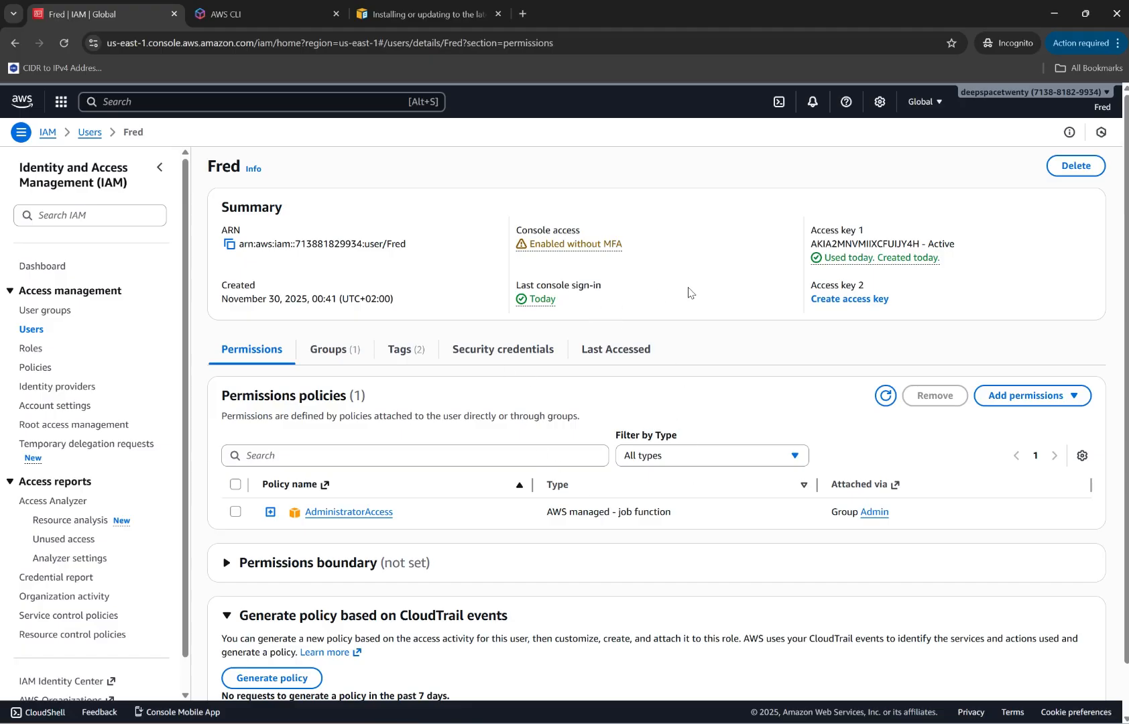
scroll(592, 298, down, 1)
scroll(593, 298, up, 1)
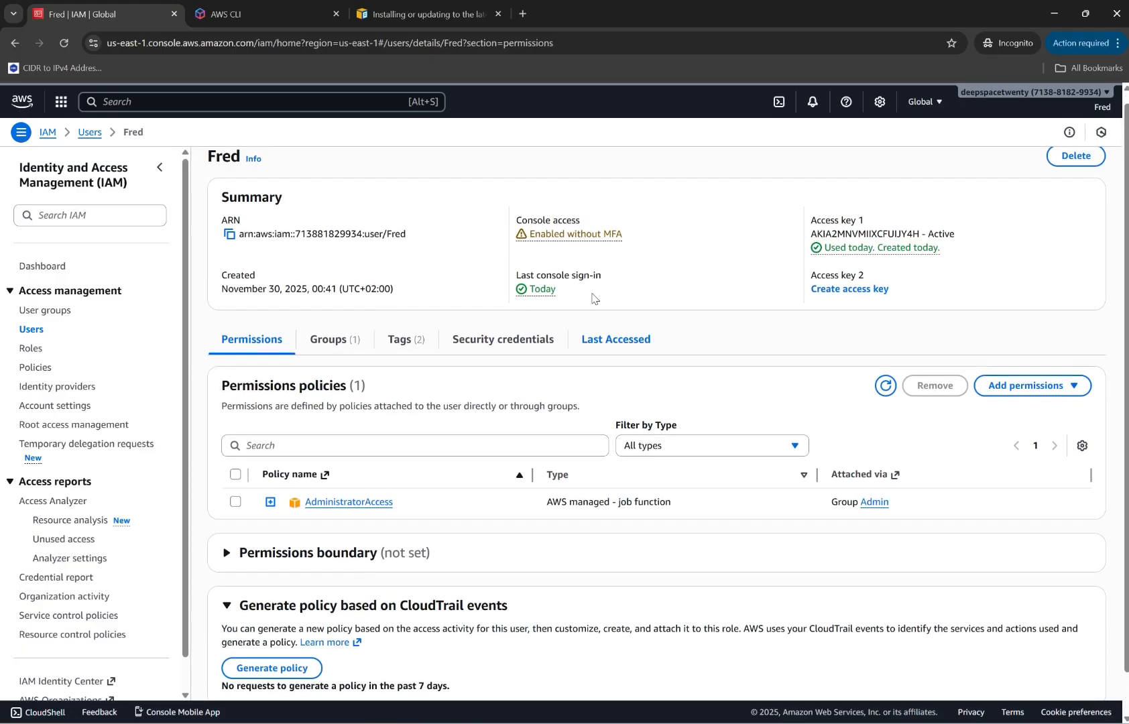
click(601, 344)
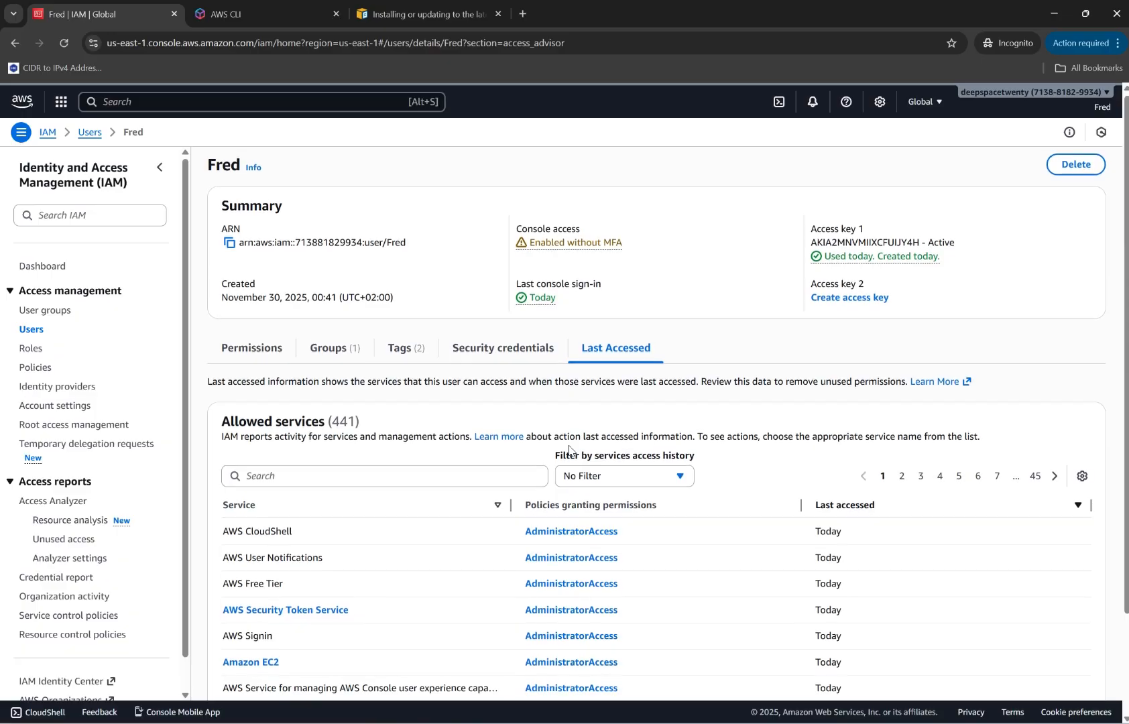
scroll(569, 451, down, 2)
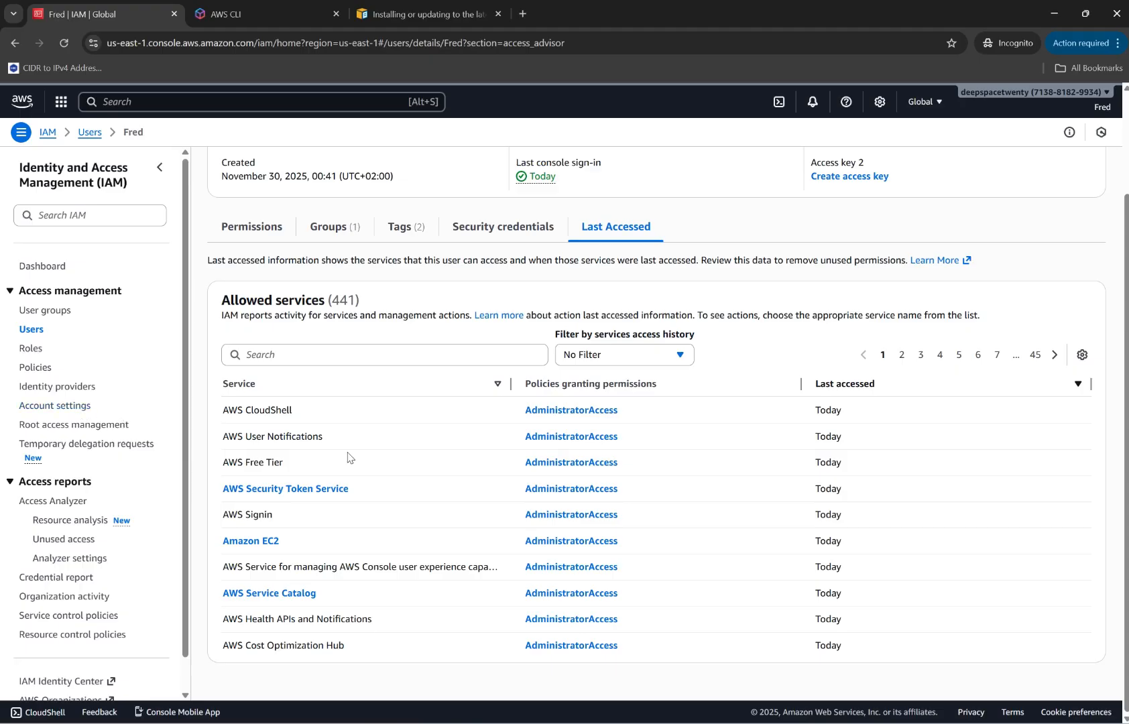
Download the account's IAM credentials report as a CSV file into the Downloads folder, keeping the suggested file name.
scroll(153, 462, down, 1)
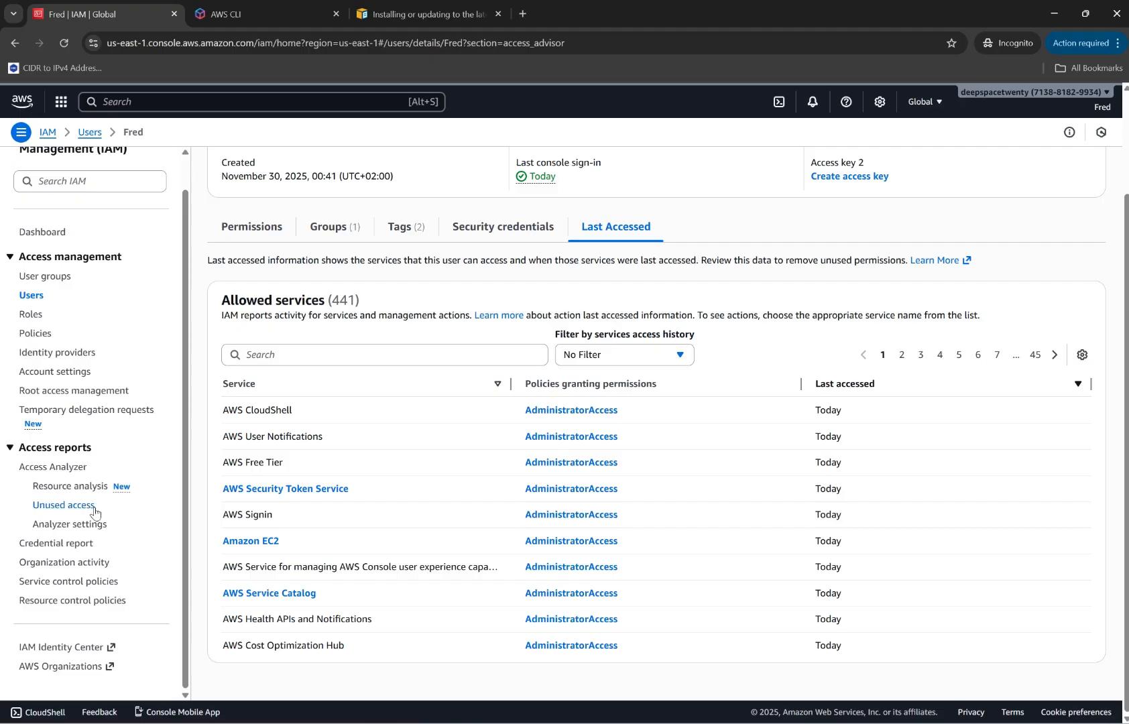
click(62, 544)
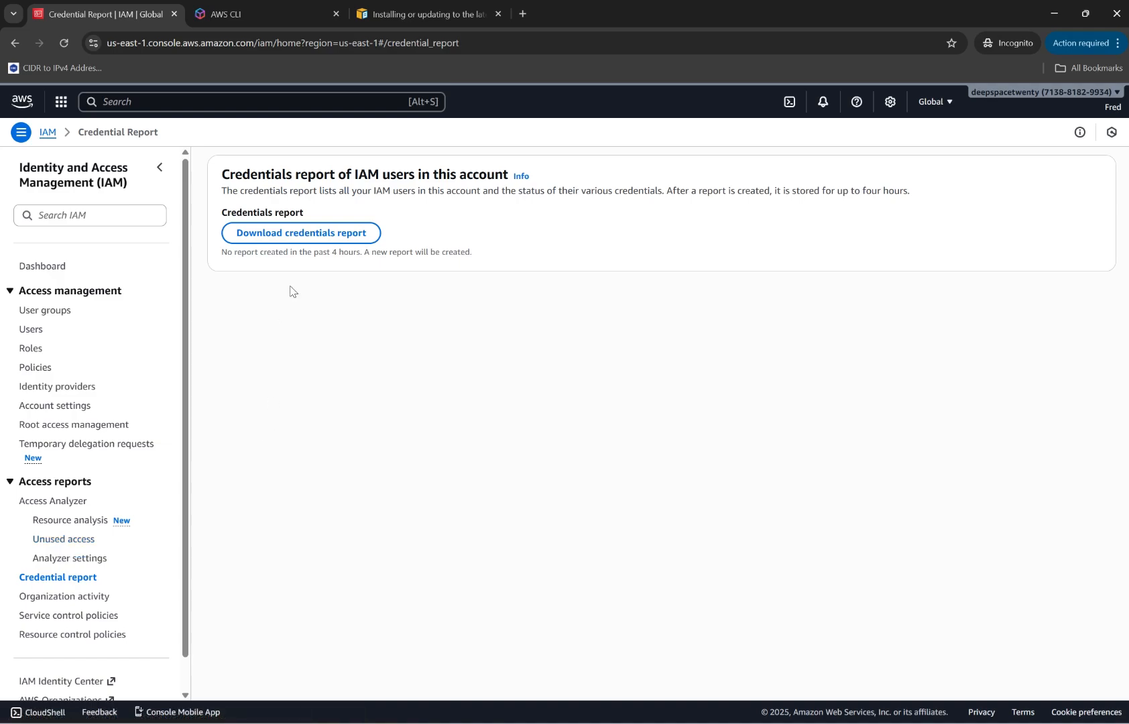
click(337, 235)
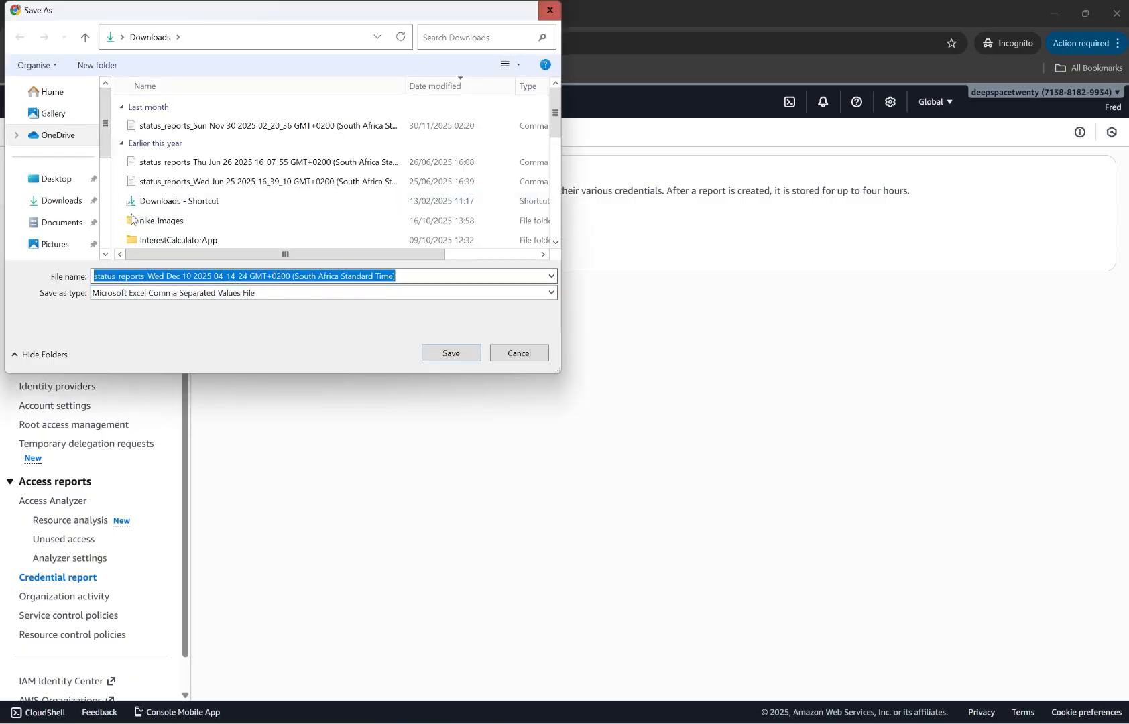
click(45, 204)
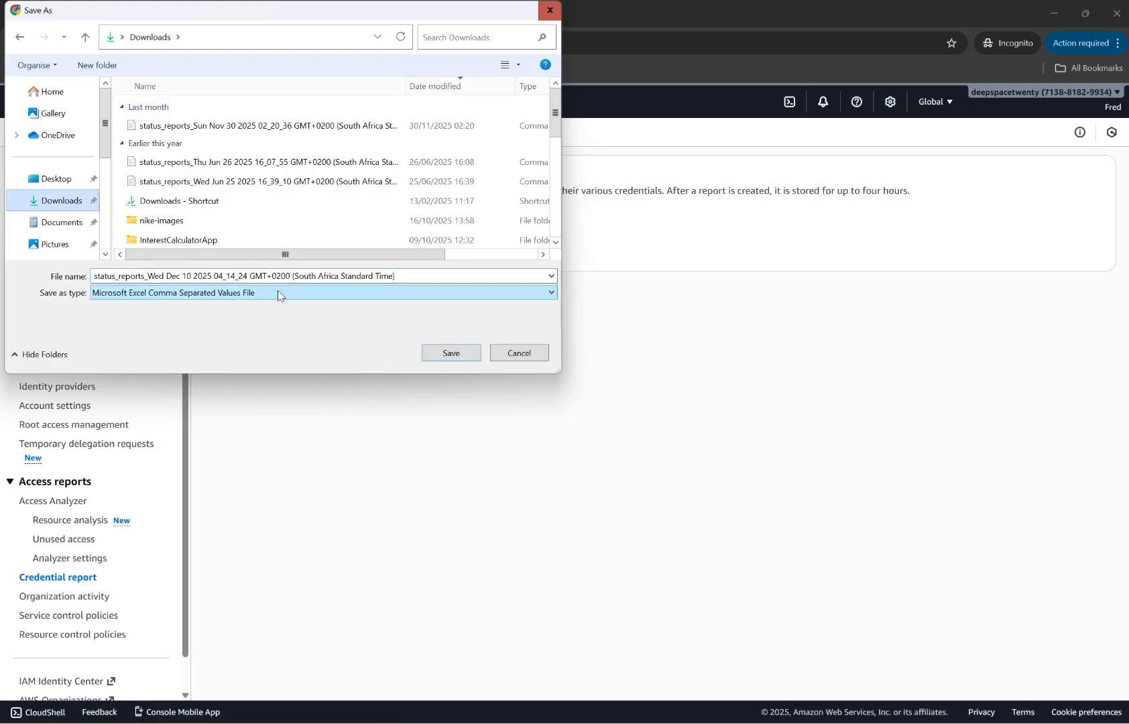
click(451, 353)
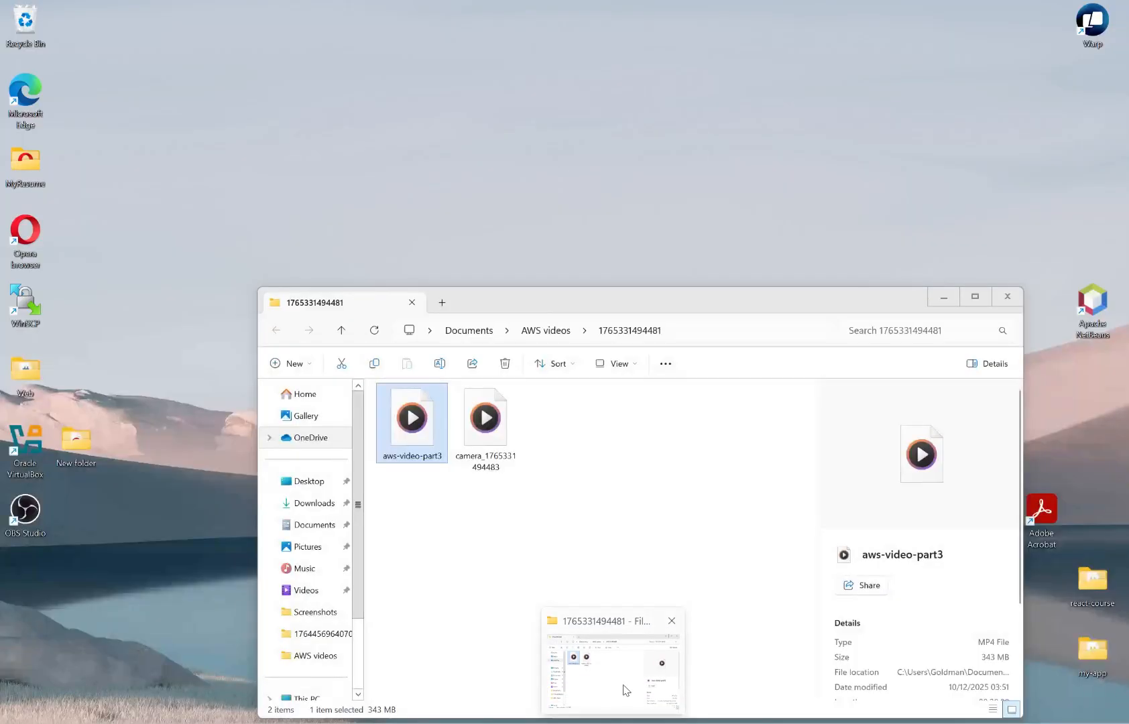
Switch to File Explorer, open the status_reports CSV dated Dec 10 2025 from Downloads in VS Code, and maximize the editor window.
click(624, 685)
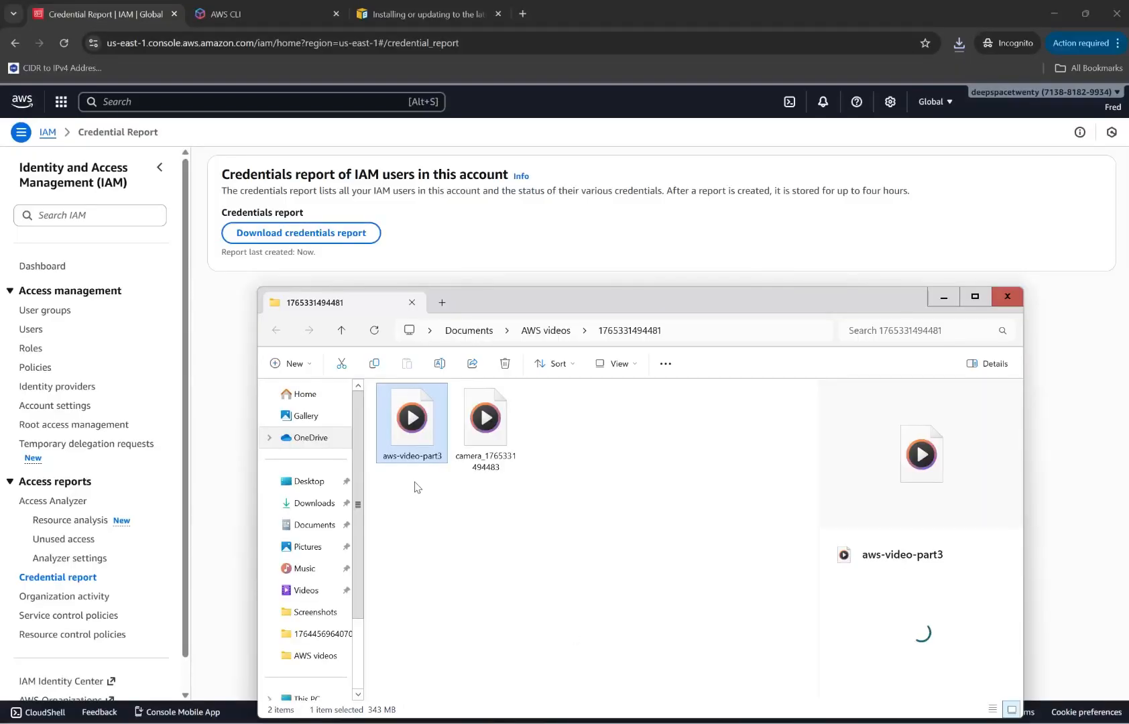
click(311, 502)
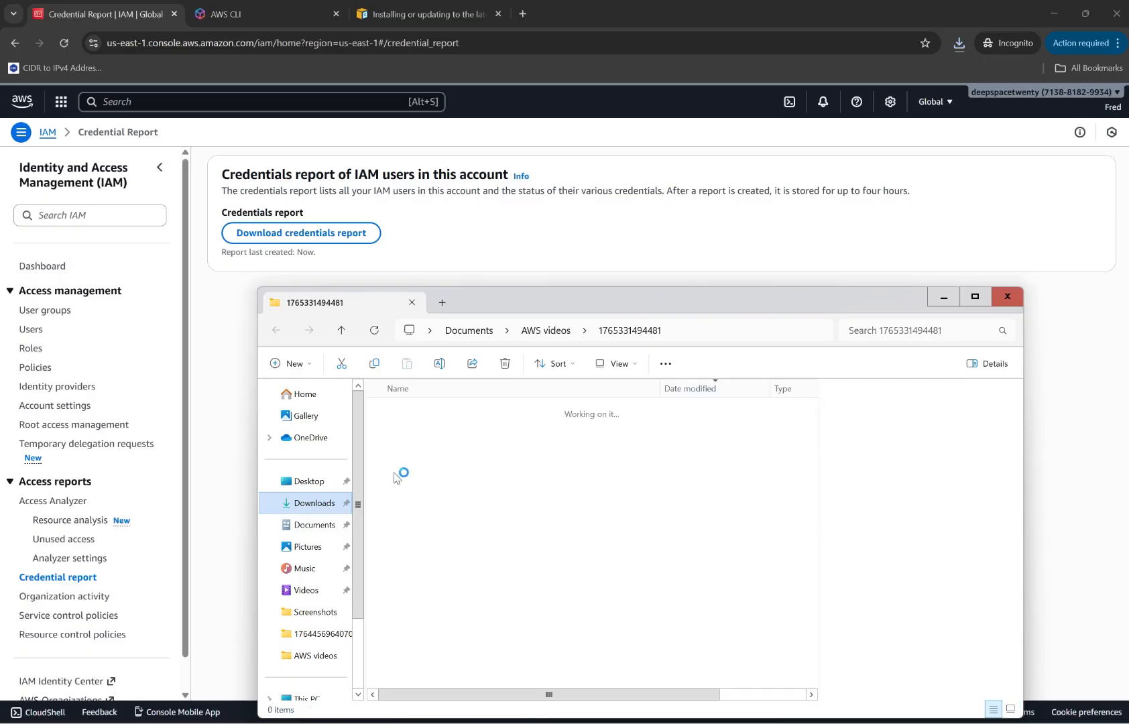
click(454, 430)
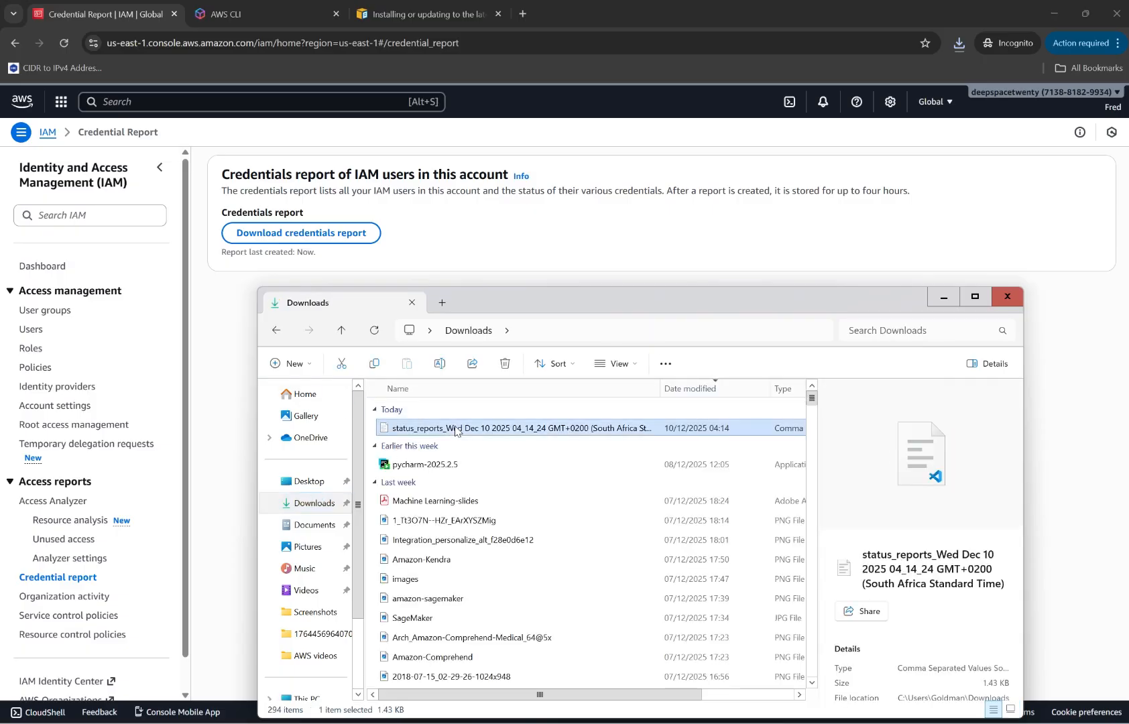
double_click(454, 430)
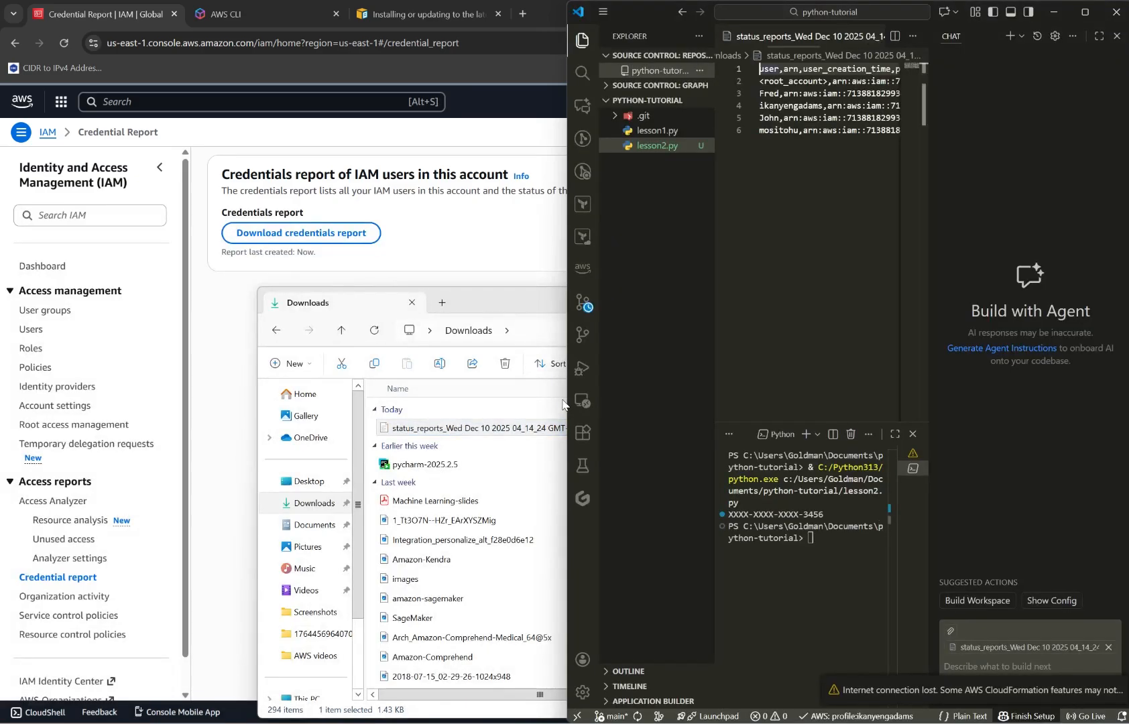
click(1085, 12)
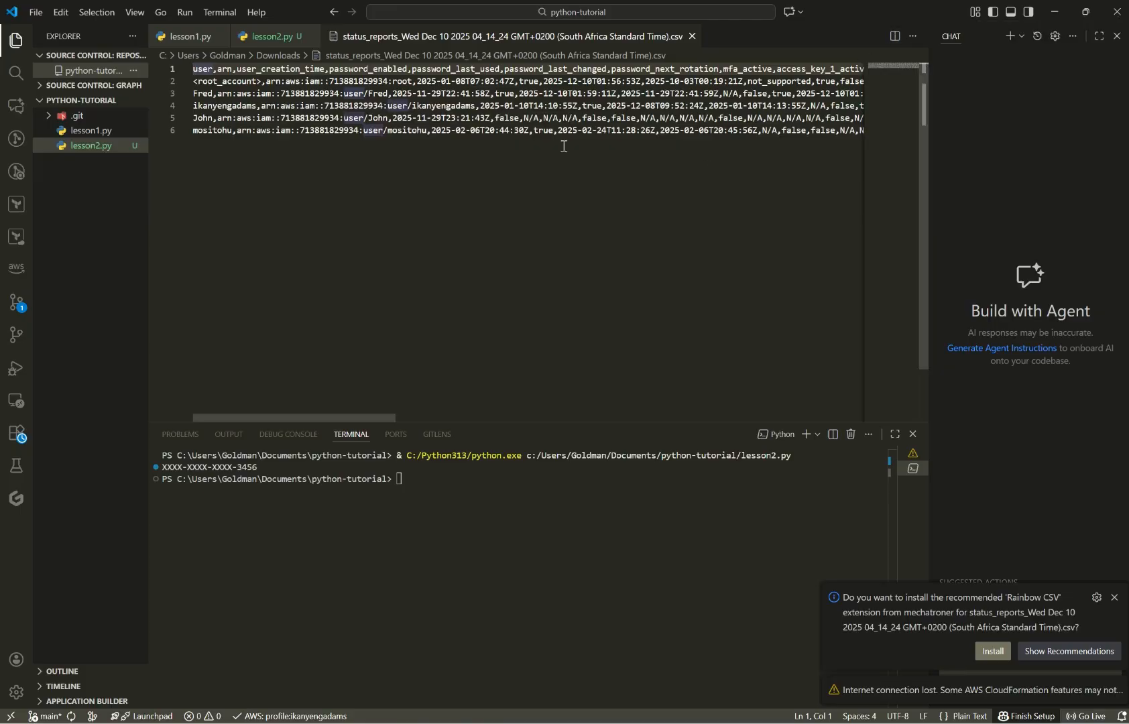
Examine the credentials report's user rows across the password, MFA and access key columns.
click(202, 105)
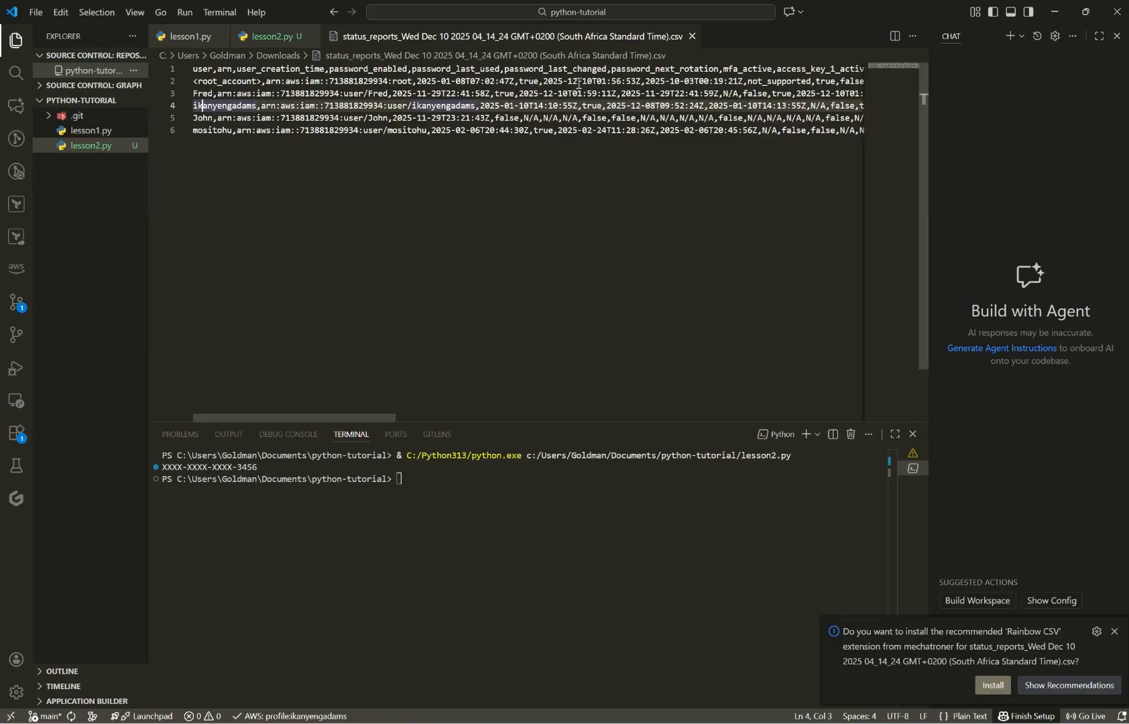
scroll(656, 311, right, 10)
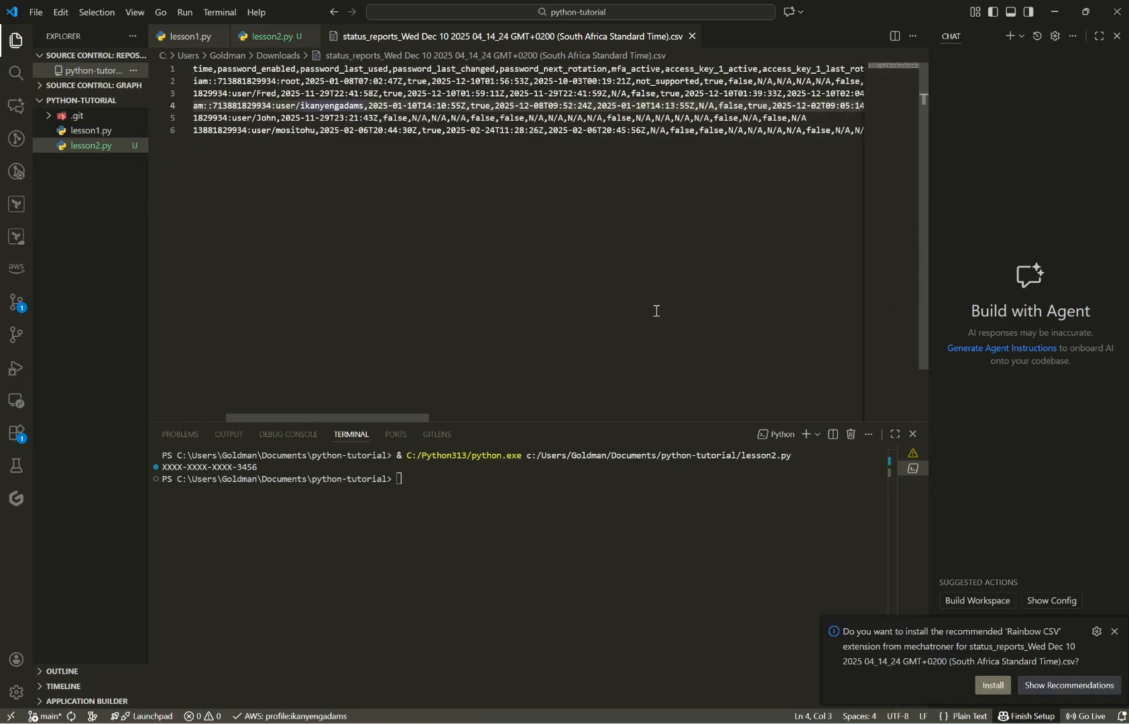
scroll(656, 311, left, 10)
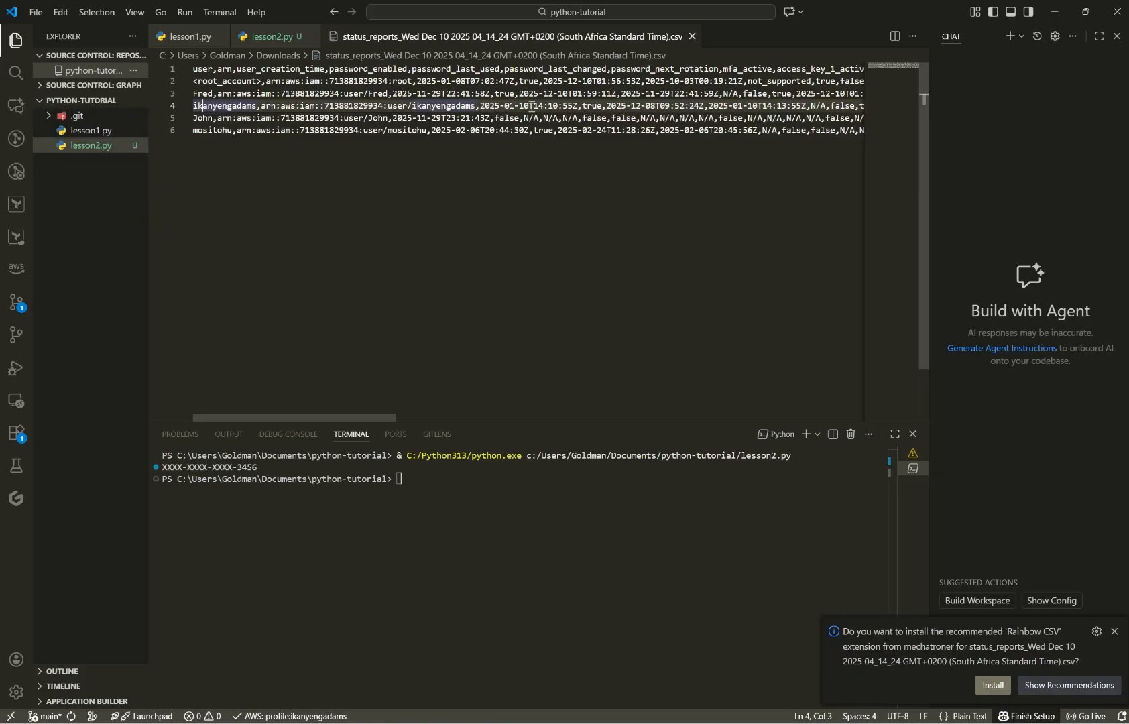
click(543, 130)
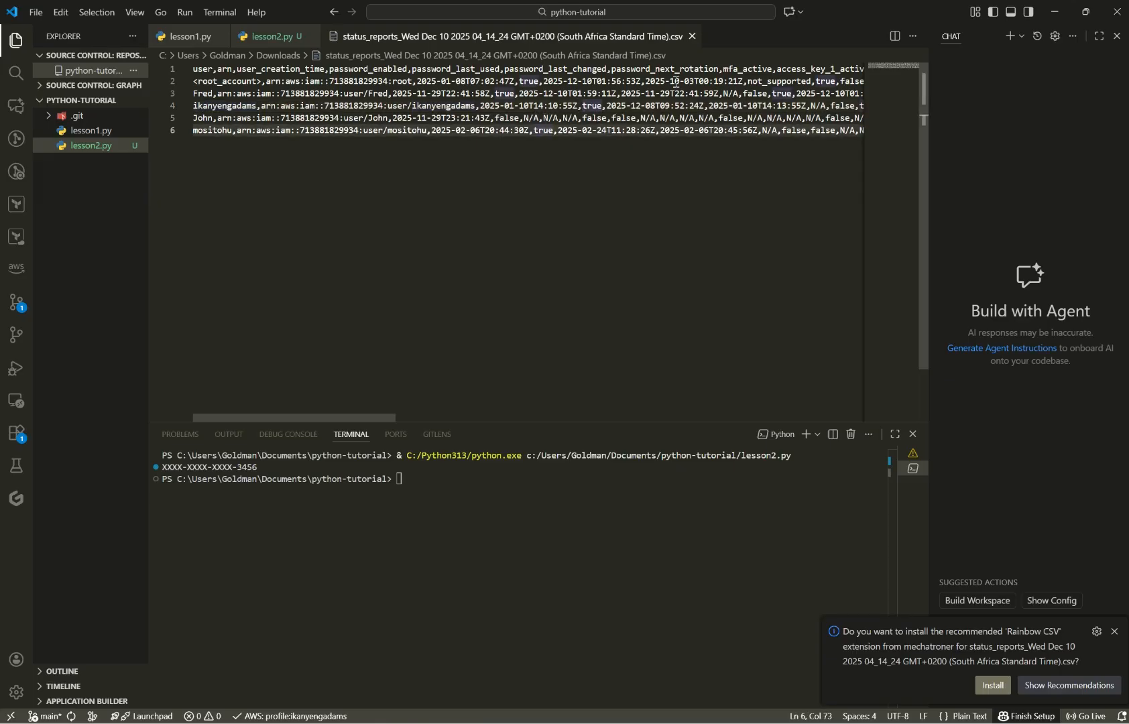
scroll(683, 94, right, 3)
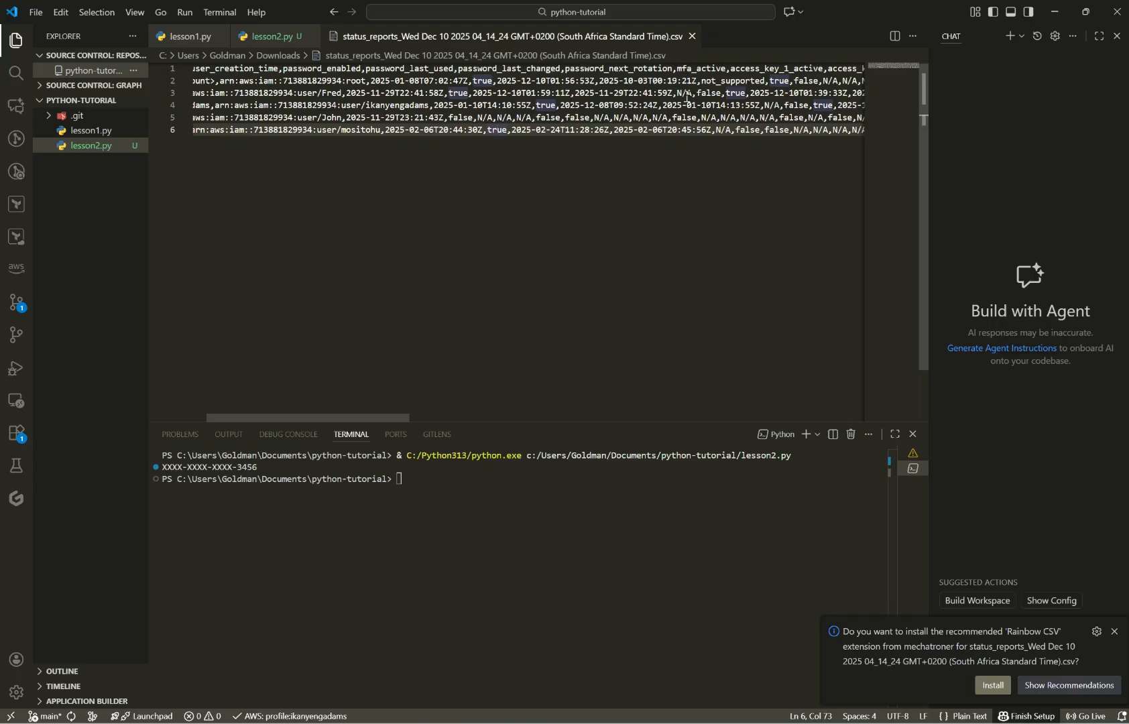
scroll(686, 98, right, 1)
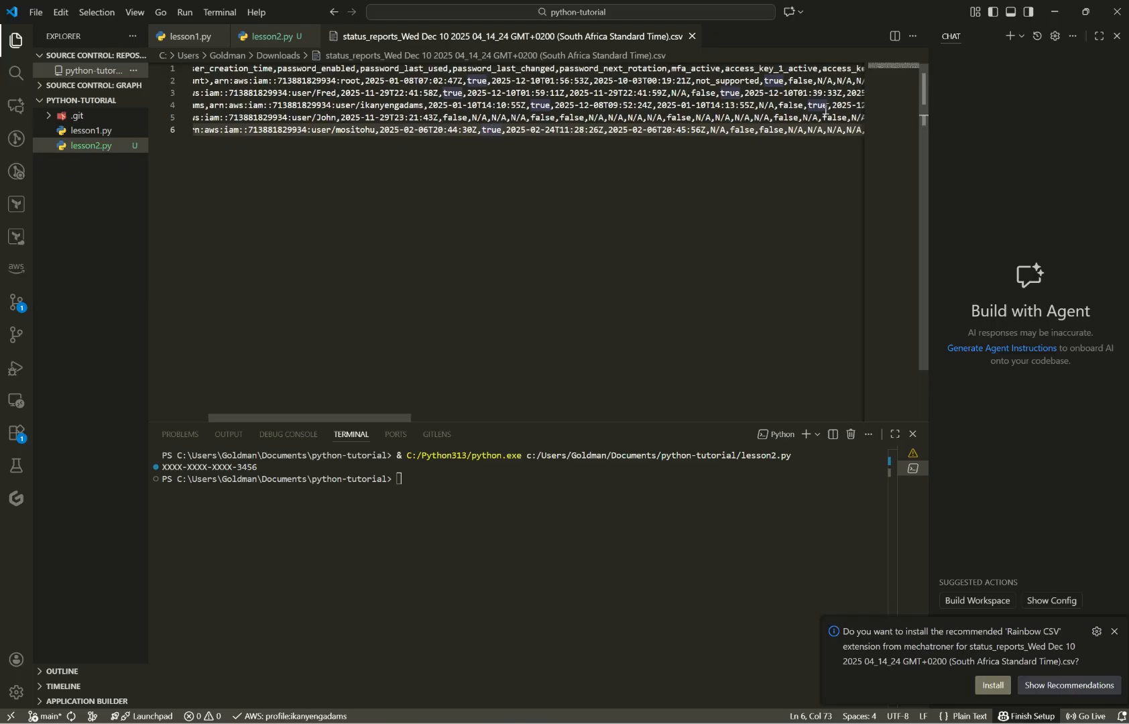
Minimize VS Code and File Explorer, and switch to IAM-slides.pdf in Microsoft Edge at the IAM Best Practice slide.
click(1052, 14)
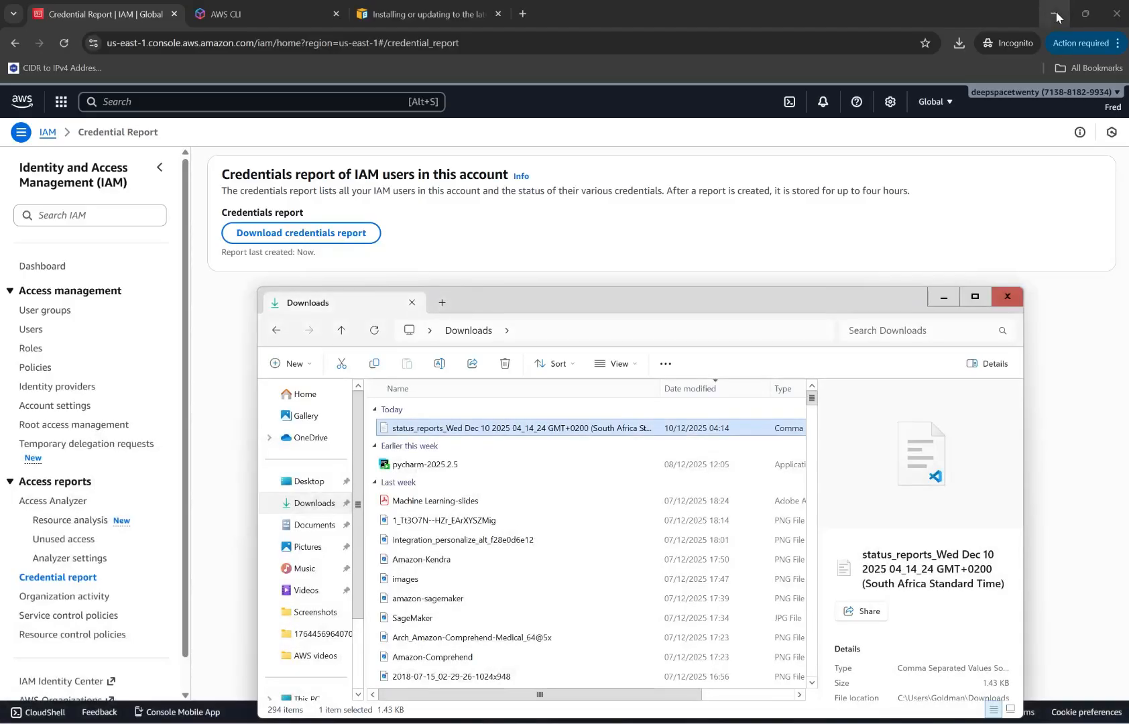
click(943, 297)
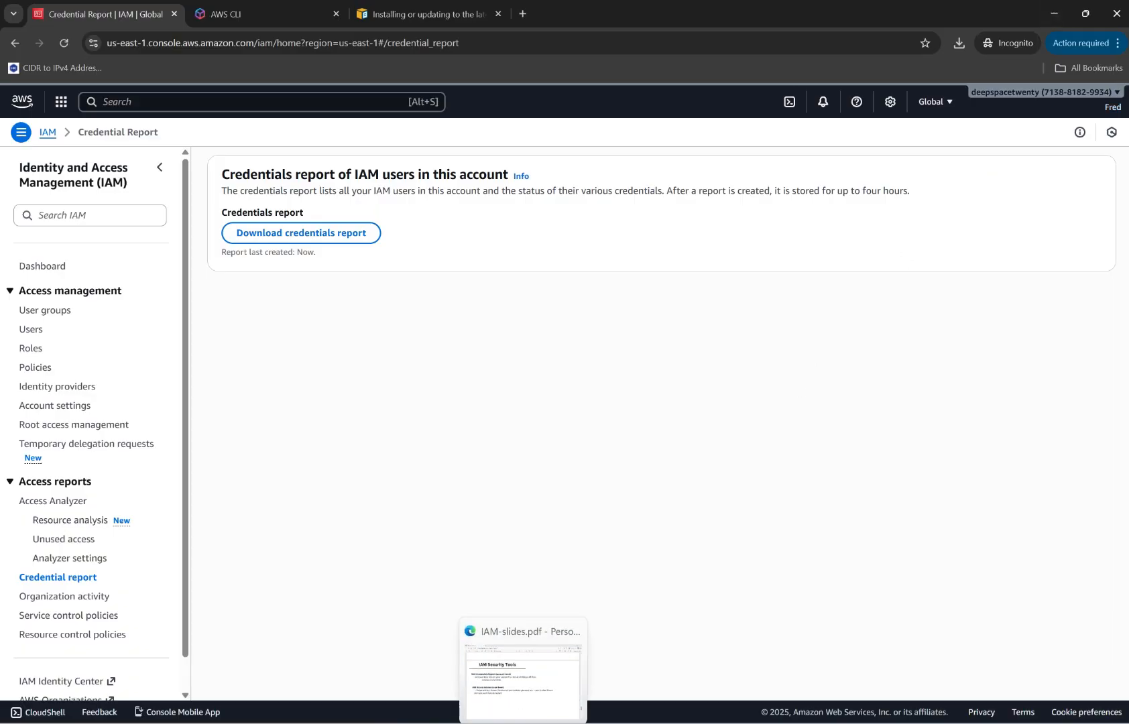
click(513, 676)
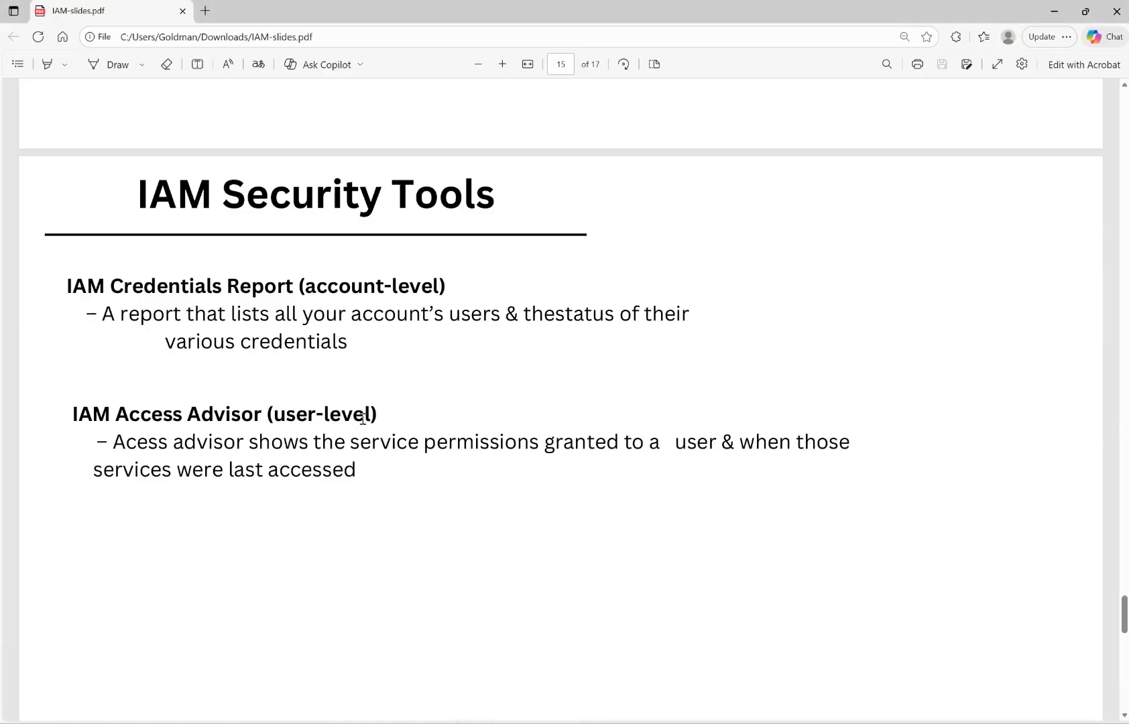
scroll(363, 419, down, 10)
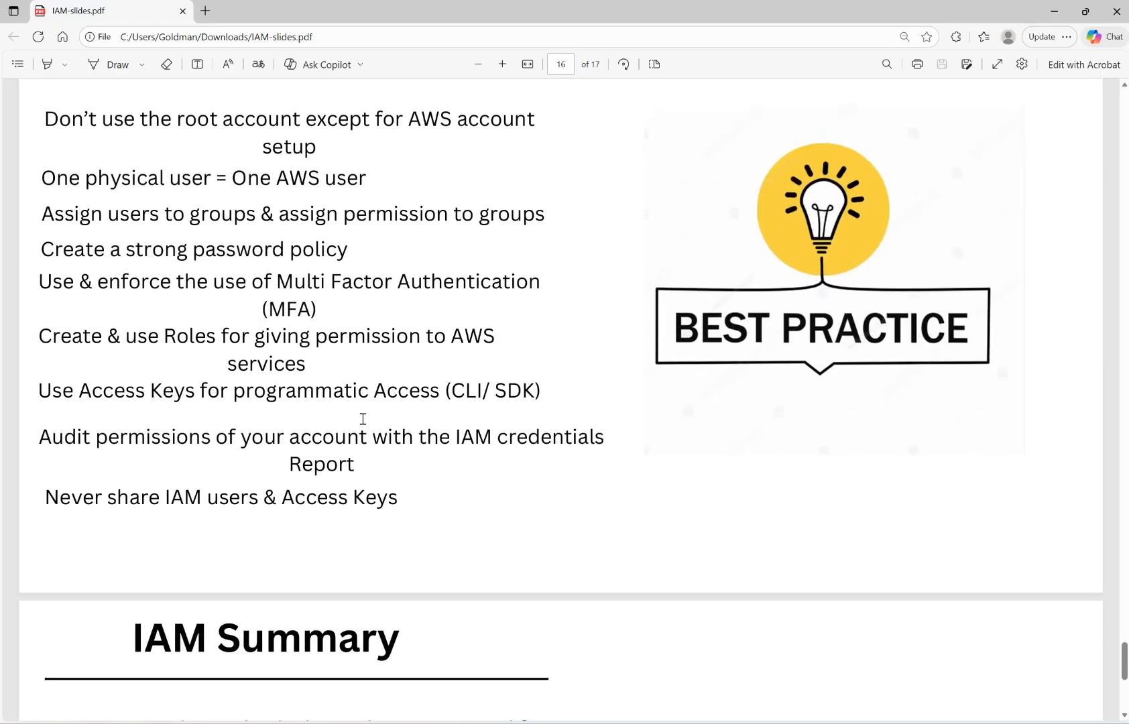
scroll(362, 419, up, 2)
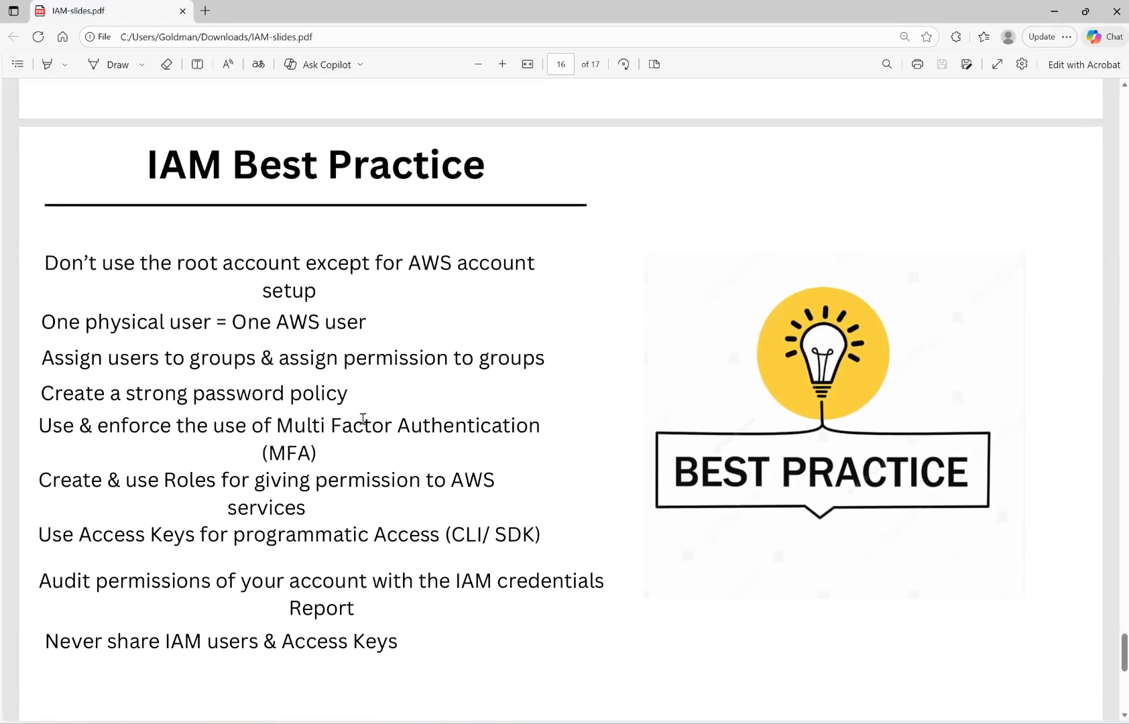